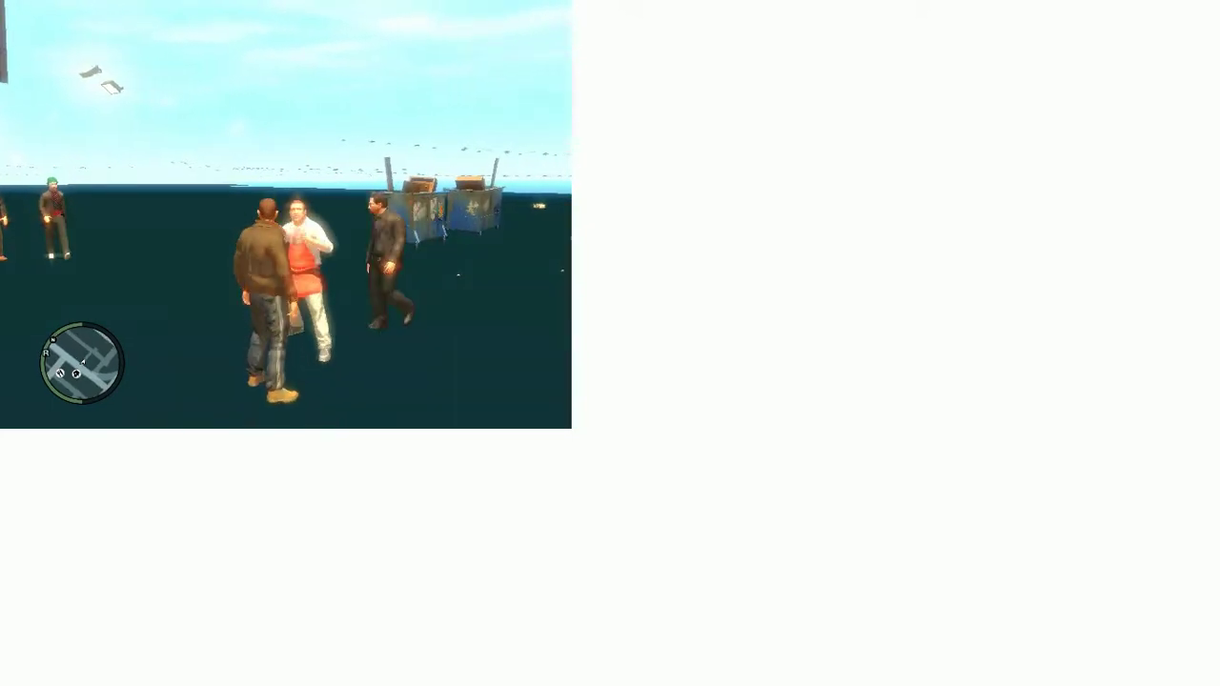
# Quit Grand Theft Auto IV by closing its LaunchGTAIV.exe console window, and return to the empty desktop.
pyautogui.press('super')
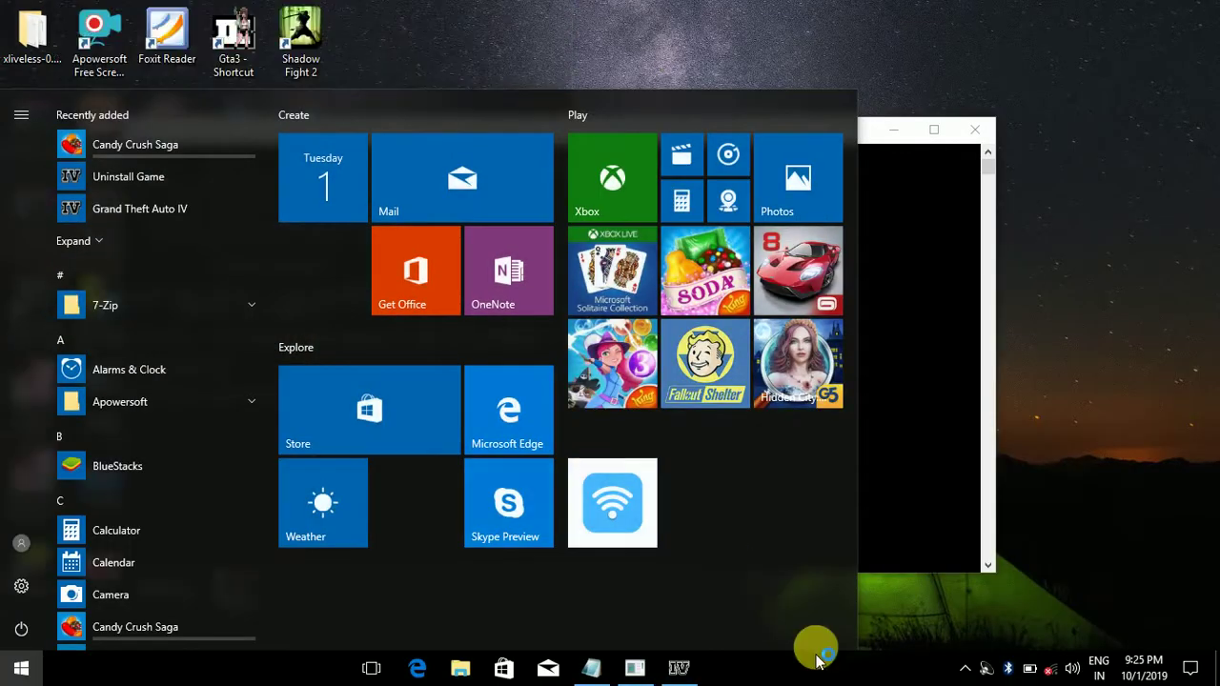
pyautogui.moveTo(678, 670)
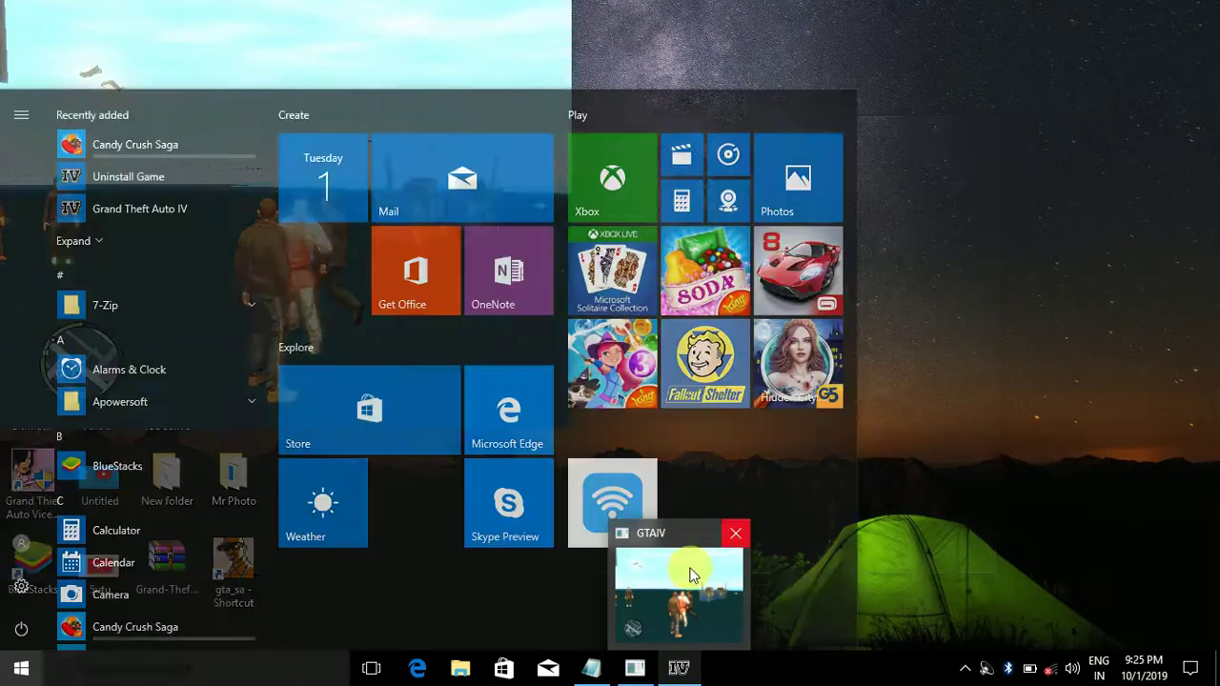
pyautogui.moveTo(592, 670)
pyautogui.moveTo(633, 667)
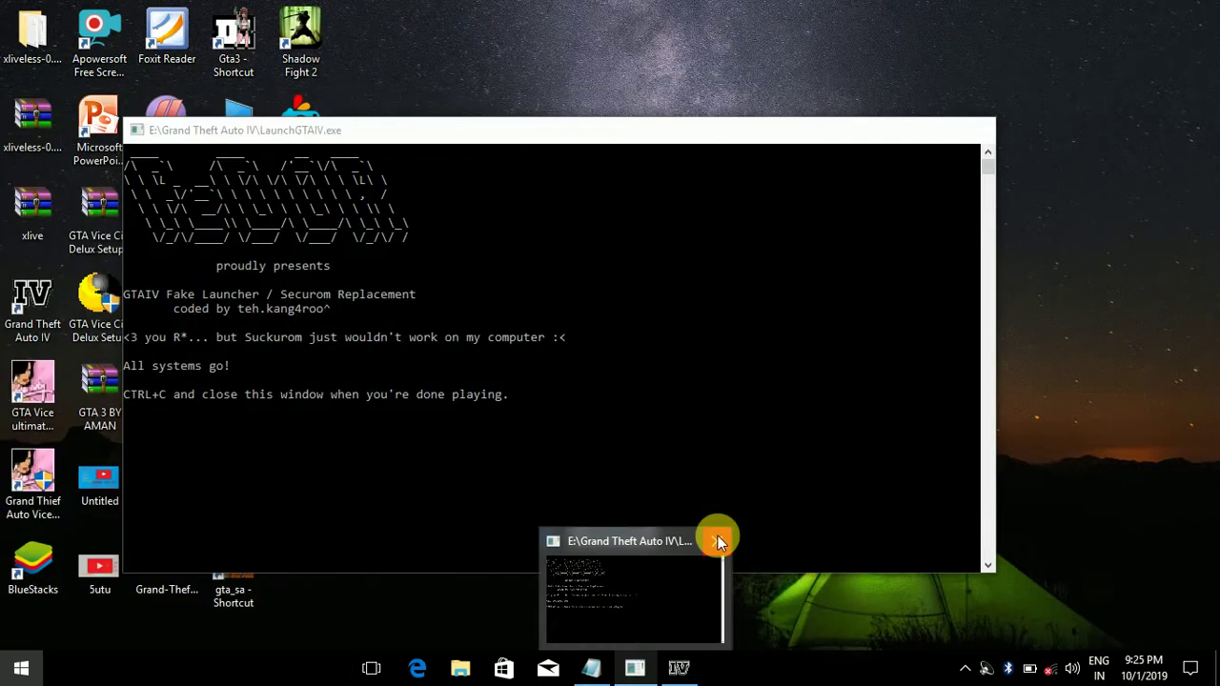
pyautogui.click(718, 539)
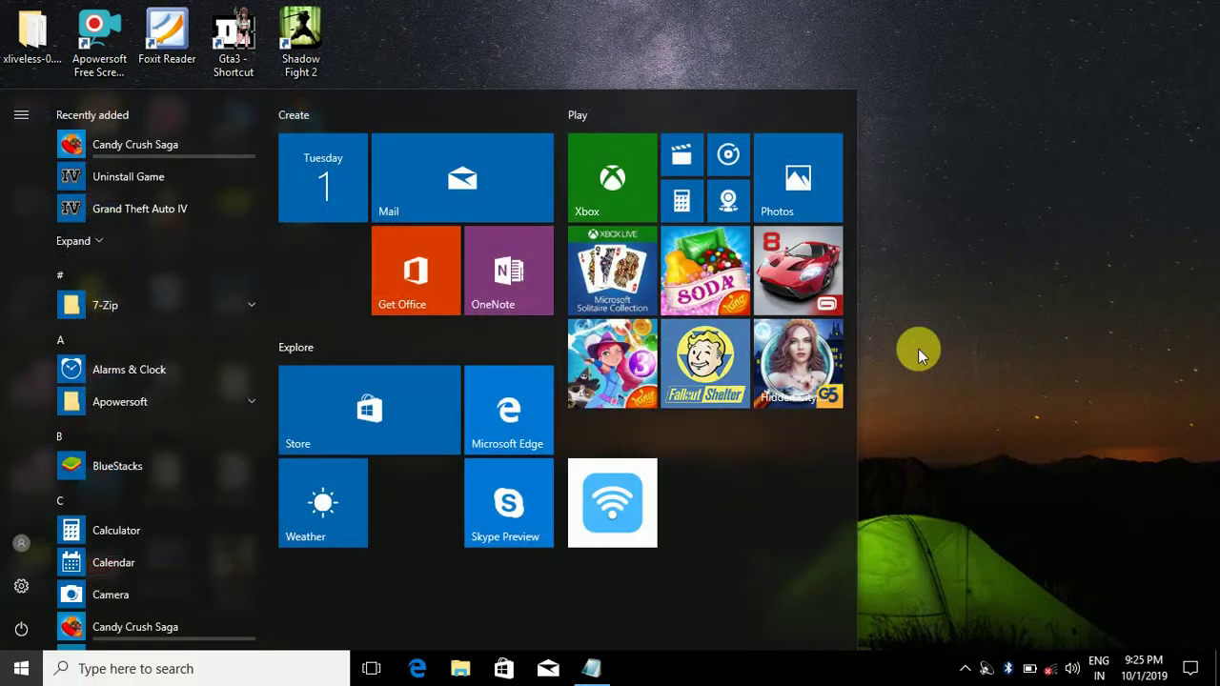
pyautogui.click(1012, 253)
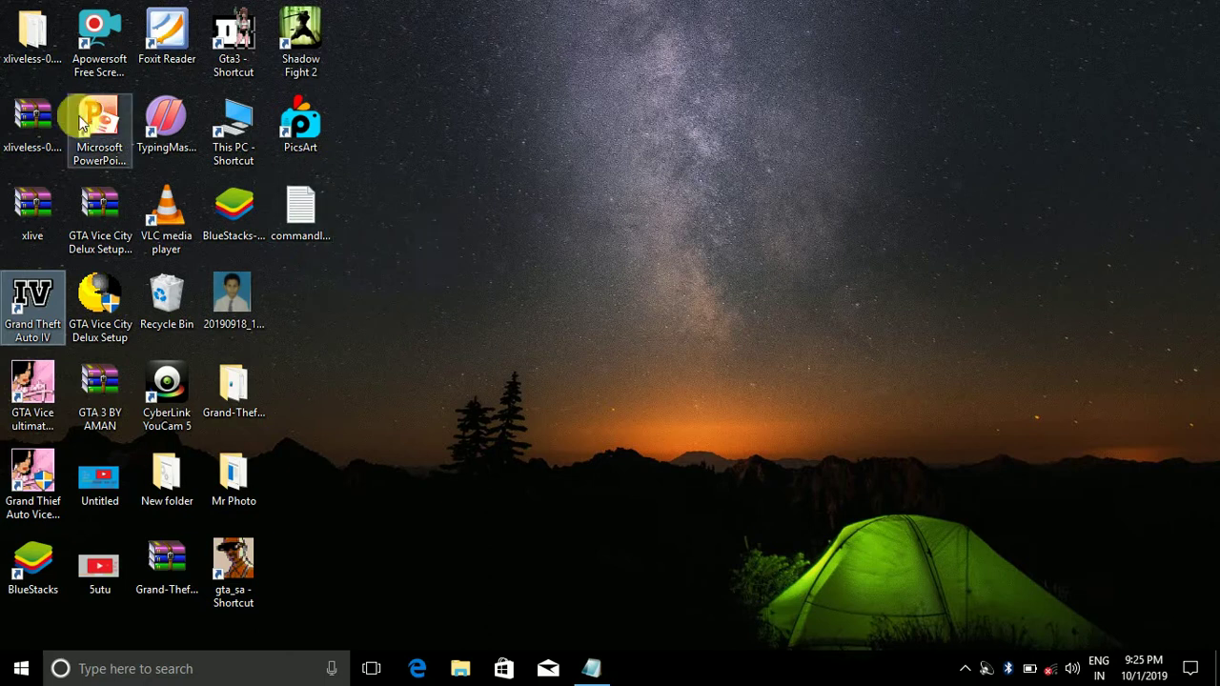
# Delete the existing commandline text file from the desktop.
pyautogui.rightClick(311, 211)
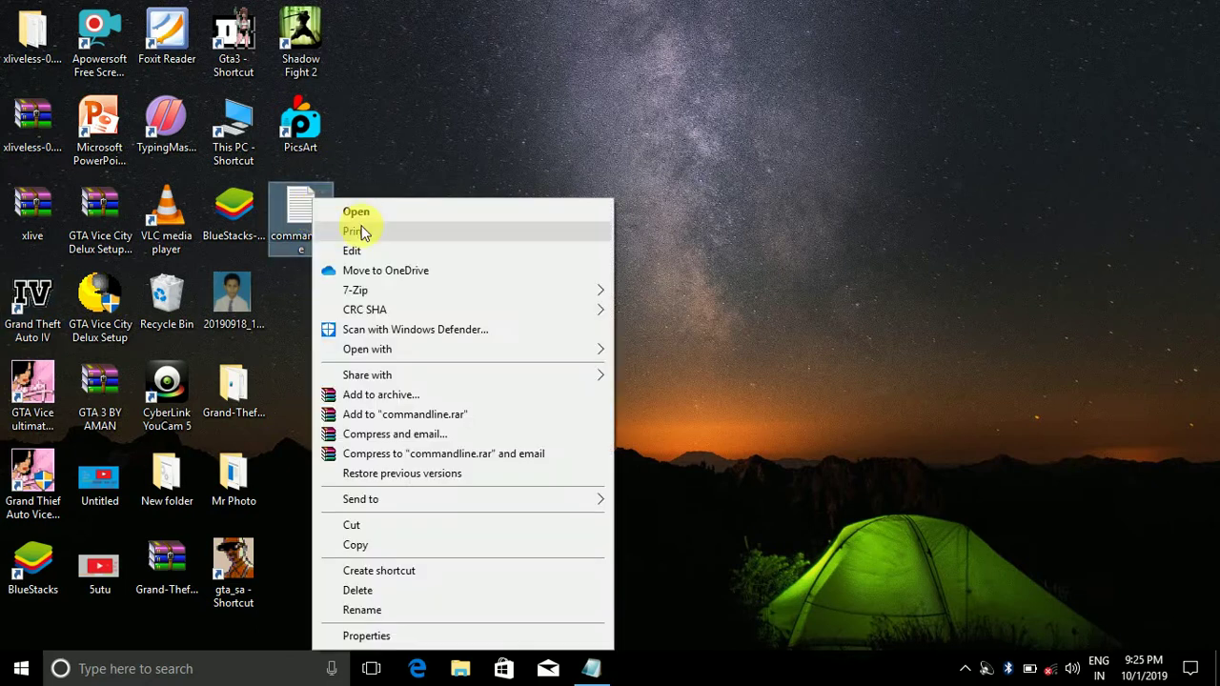
pyautogui.click(836, 496)
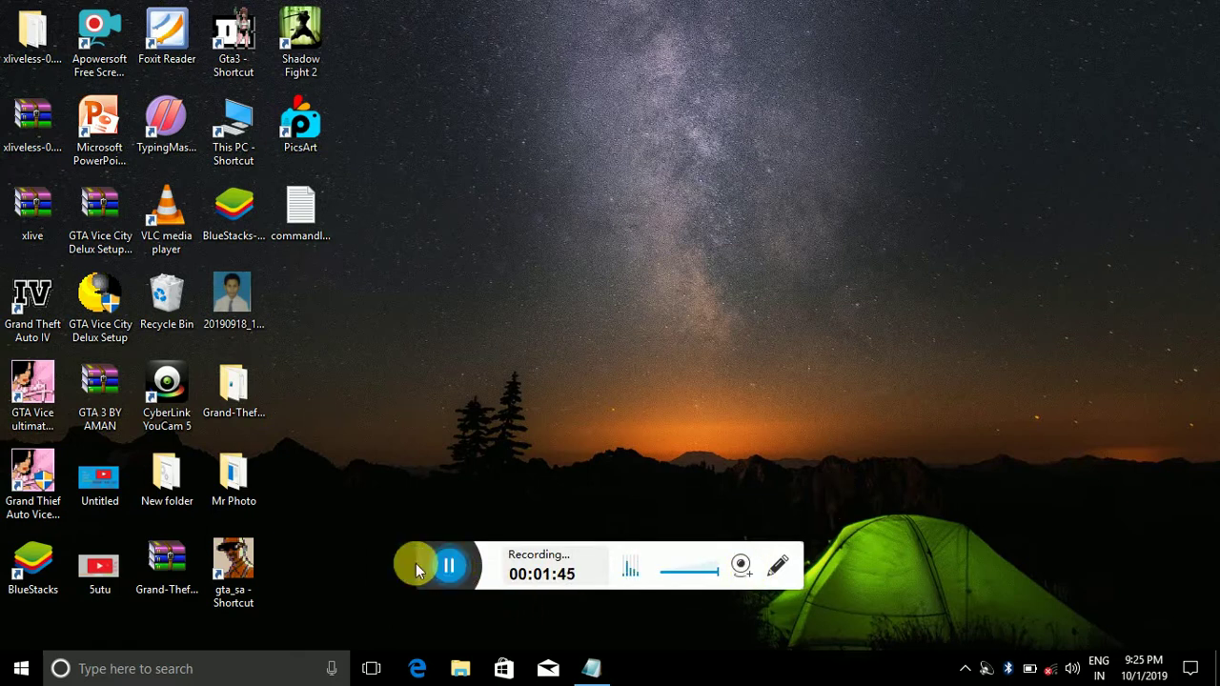
pyautogui.click(300, 229)
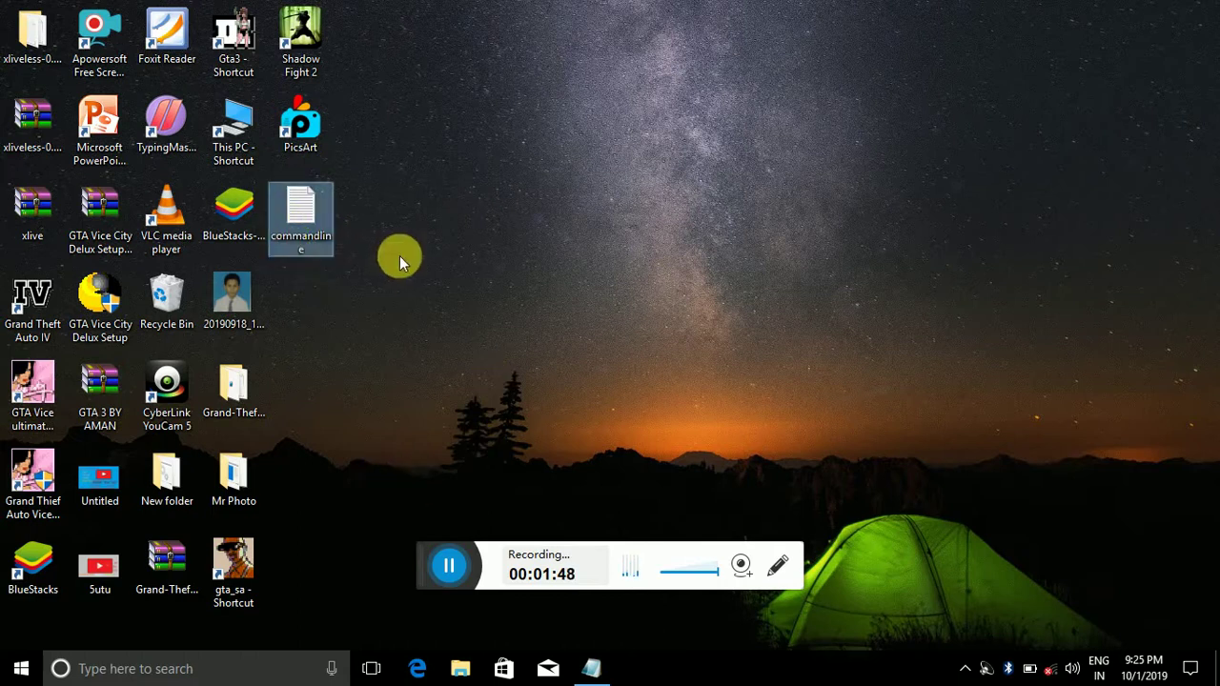
pyautogui.rightClick(281, 243)
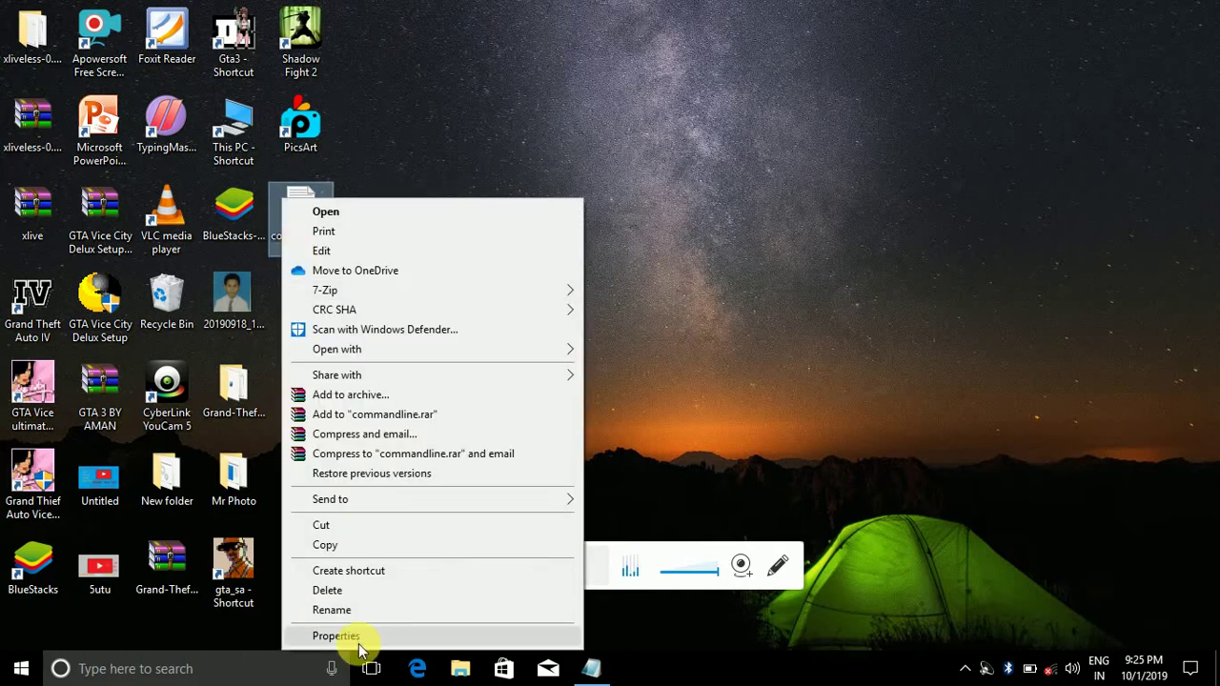
pyautogui.click(327, 590)
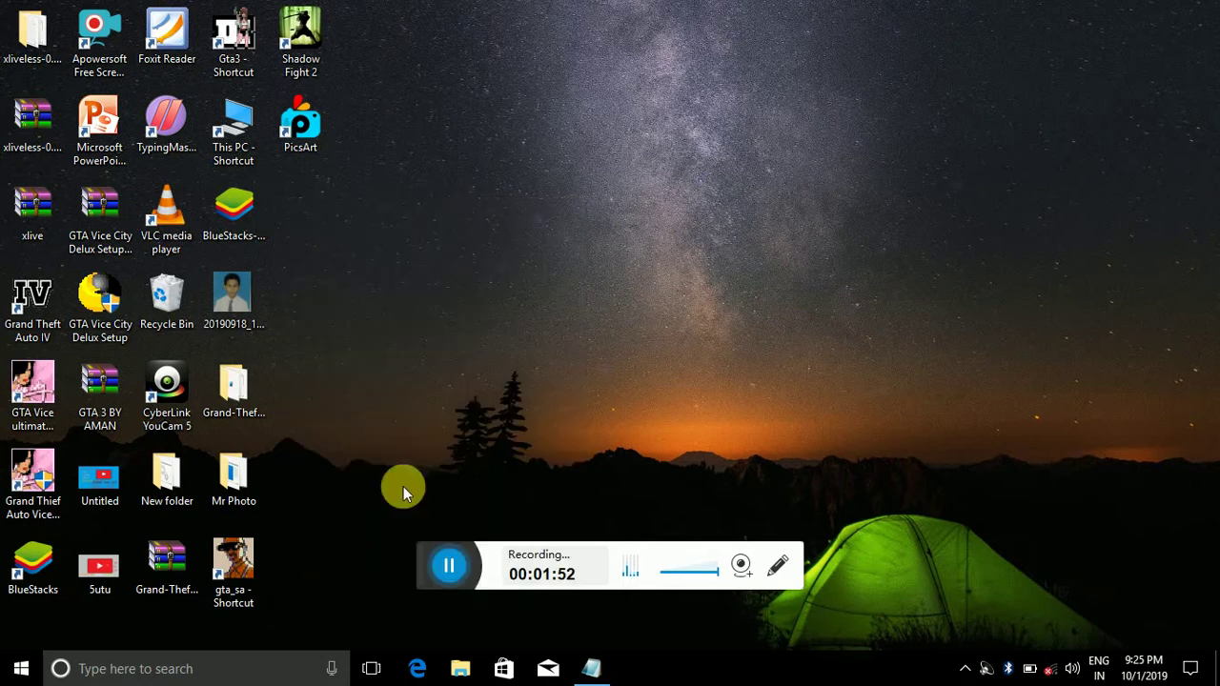
# Create a new text document on the desktop and name it commandline.
pyautogui.rightClick(460, 368)
pyautogui.moveTo(566, 588)
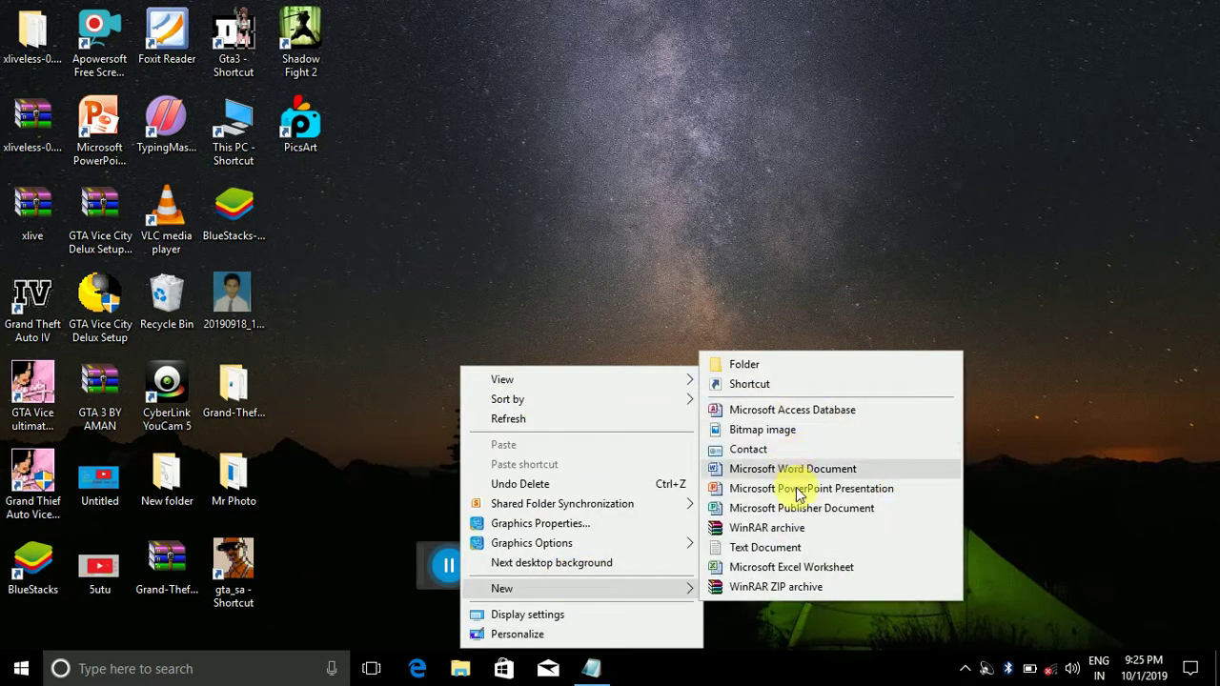
pyautogui.click(809, 547)
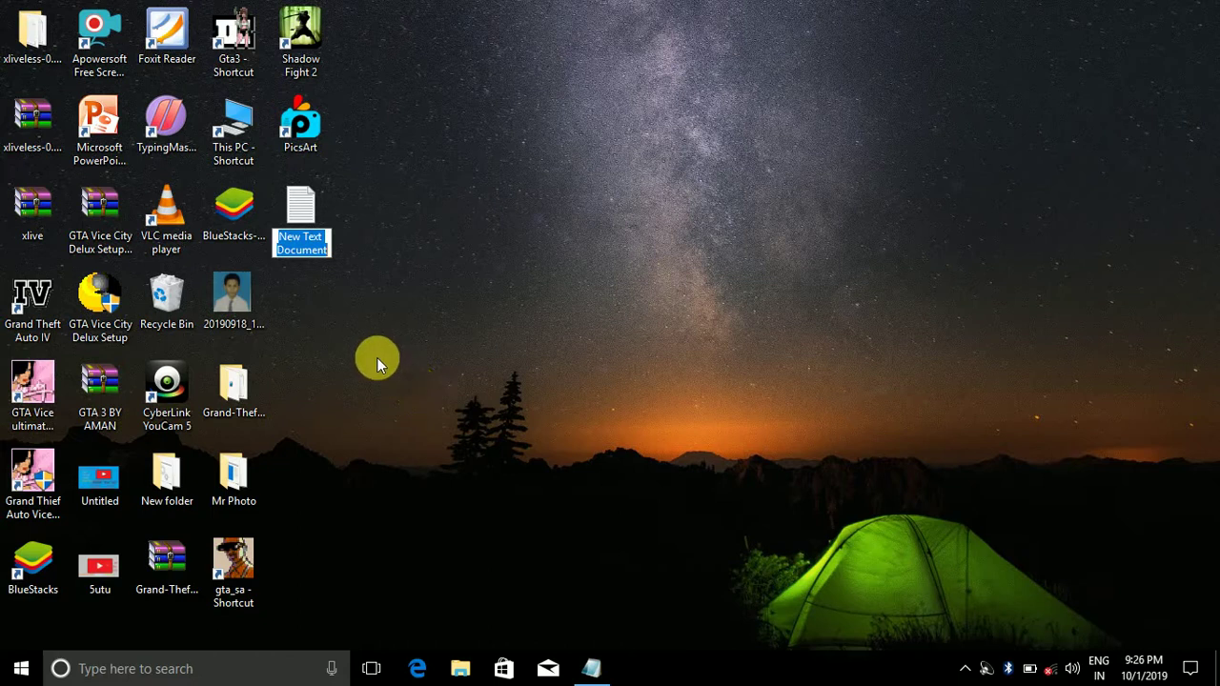
pyautogui.write('com')
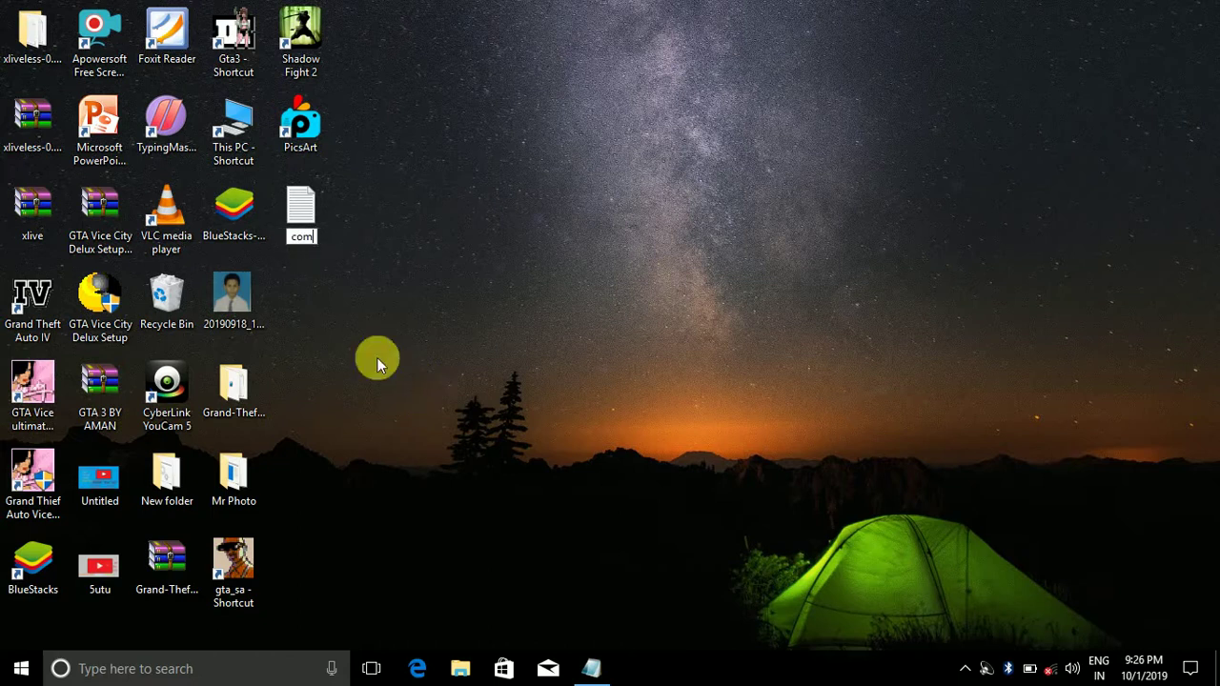
pyautogui.write('mandline')
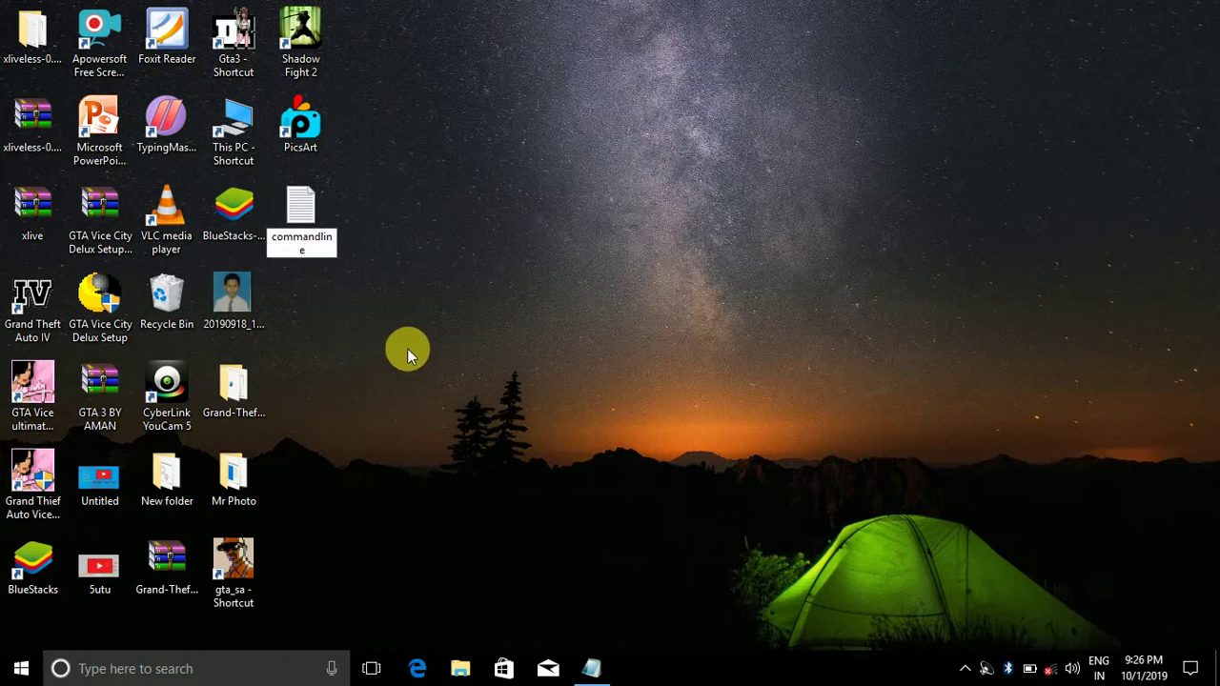
pyautogui.press('Return')
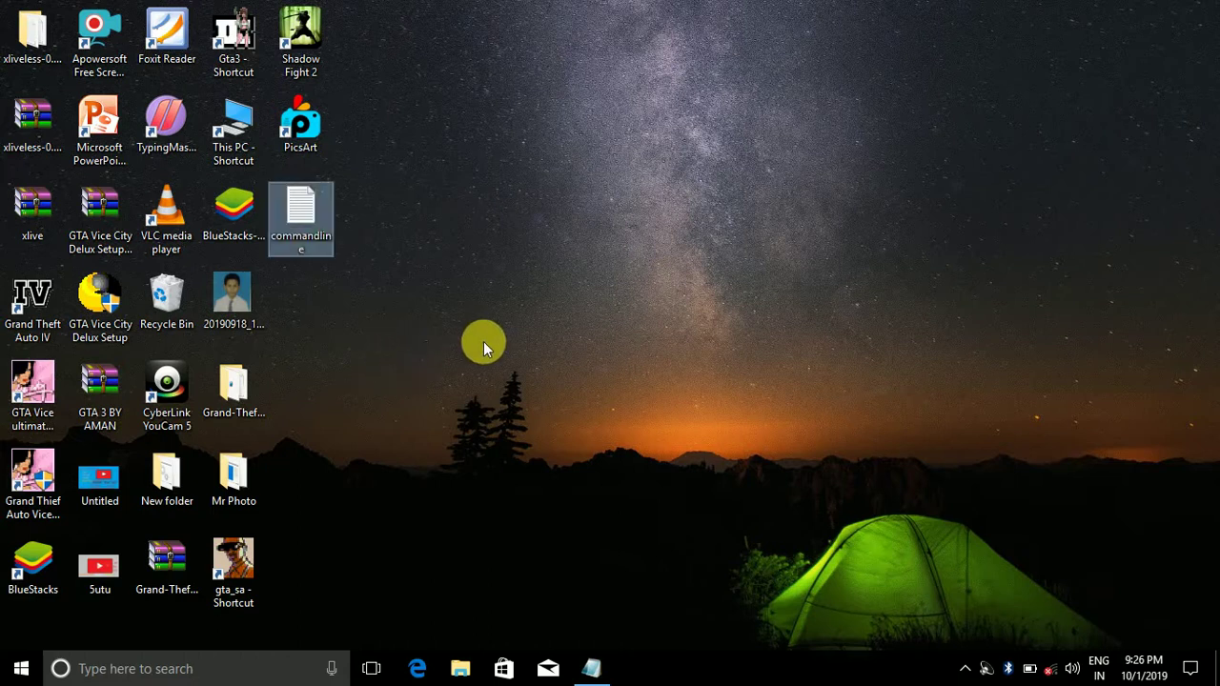
# Open the new commandline text file from the desktop in Notepad.
pyautogui.moveTo(333, 286); pyautogui.dragTo(465, 449)
pyautogui.doubleClick(302, 220)
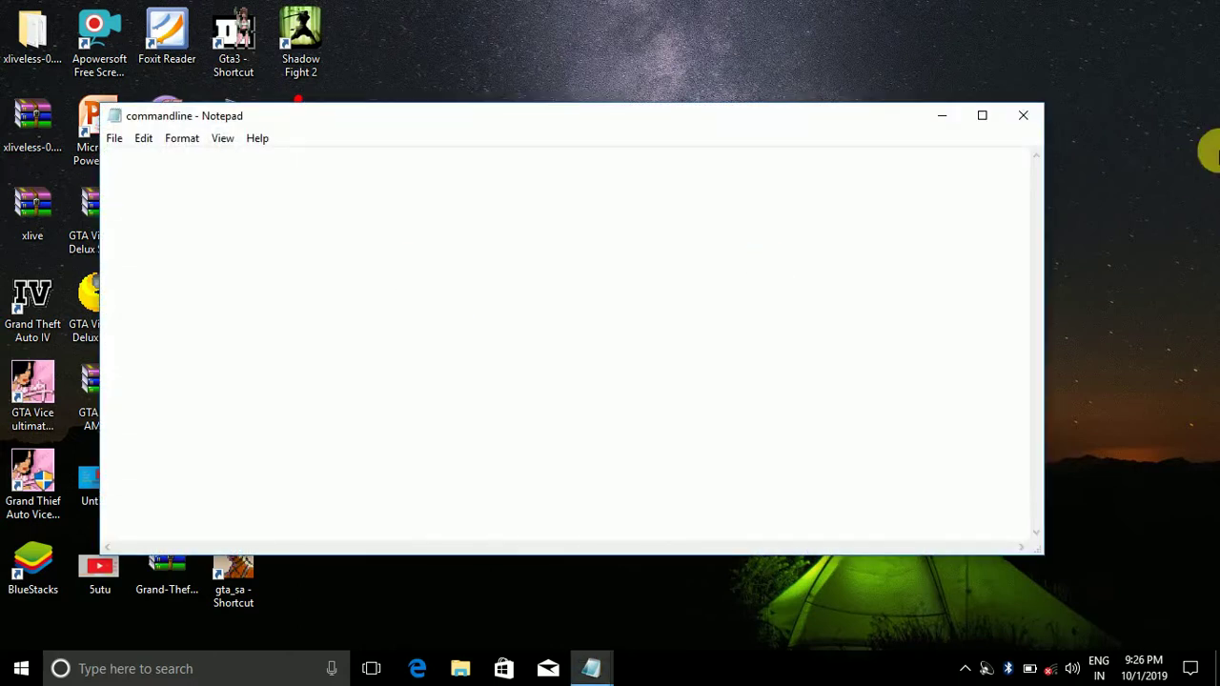
pyautogui.click(982, 115)
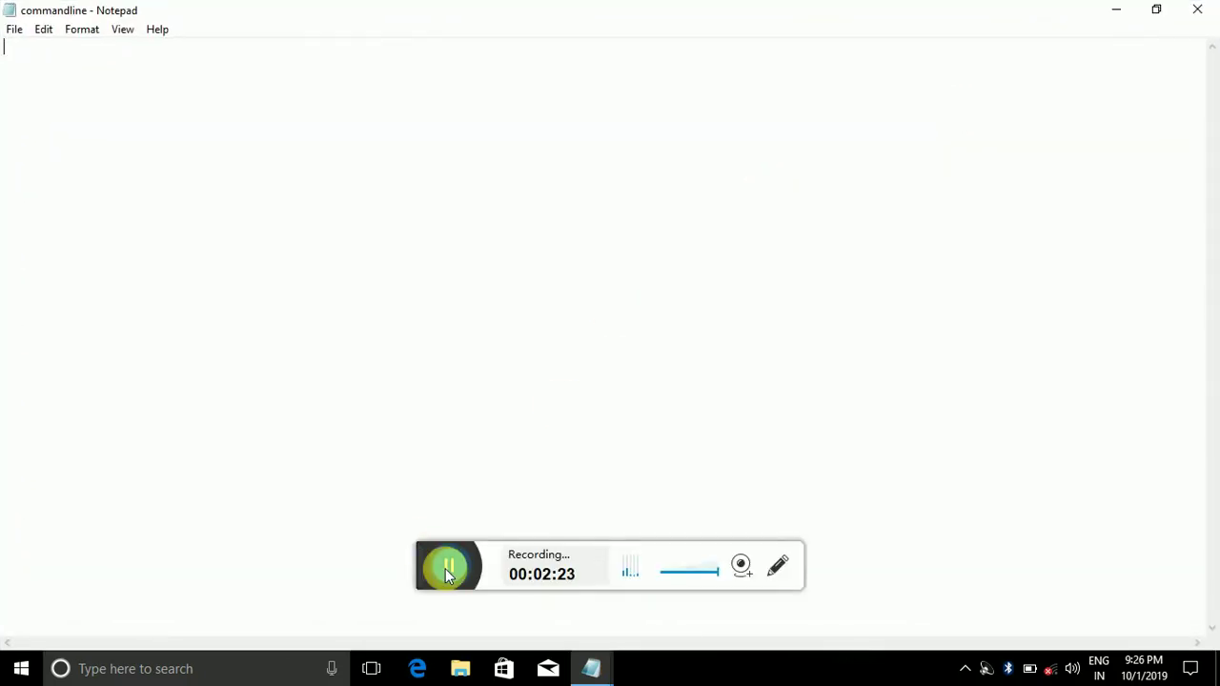
pyautogui.click(445, 568)
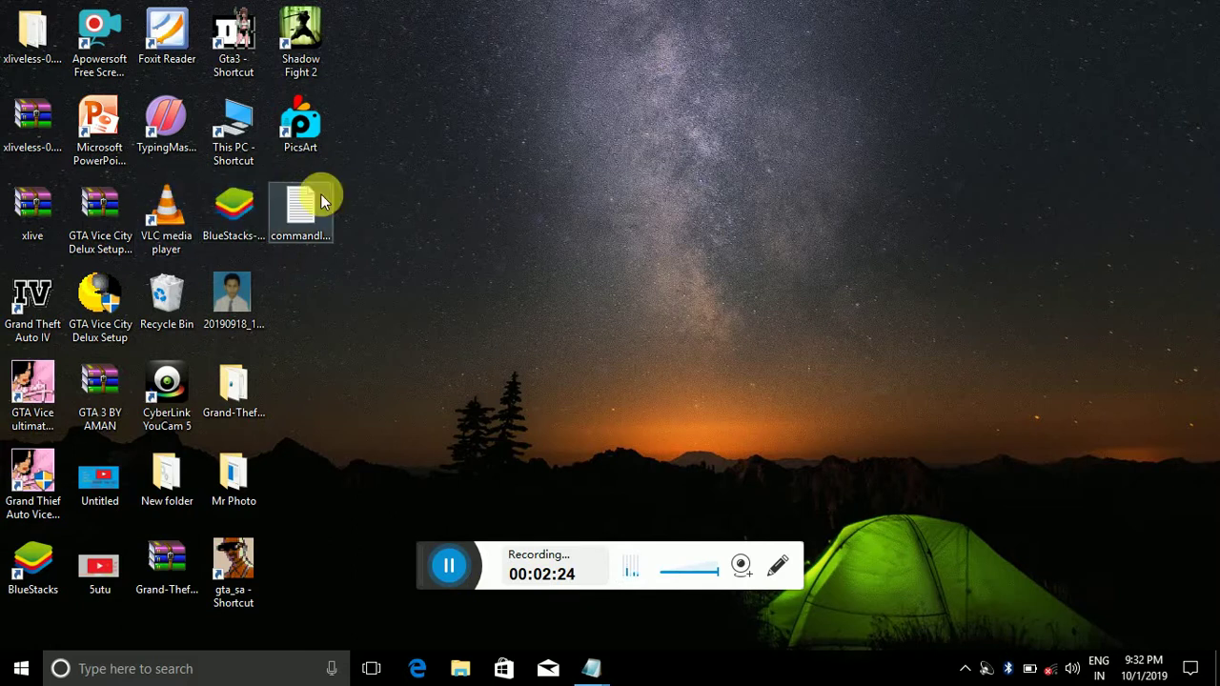
pyautogui.doubleClick(321, 195)
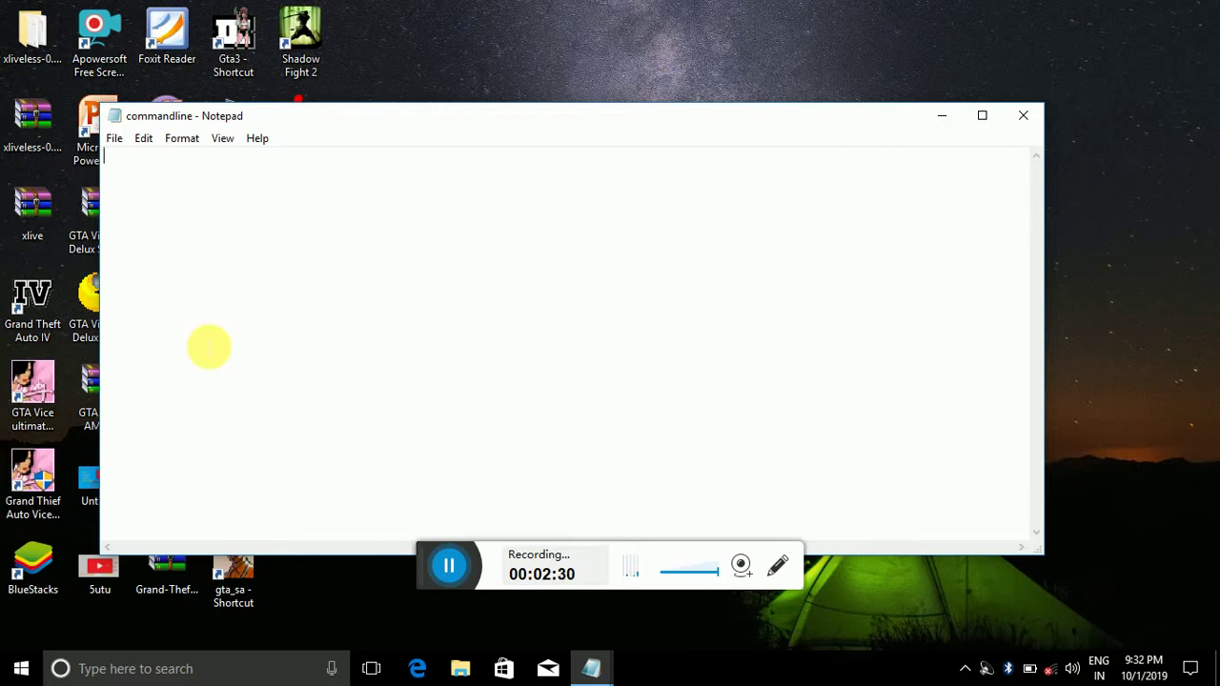
pyautogui.click(449, 563)
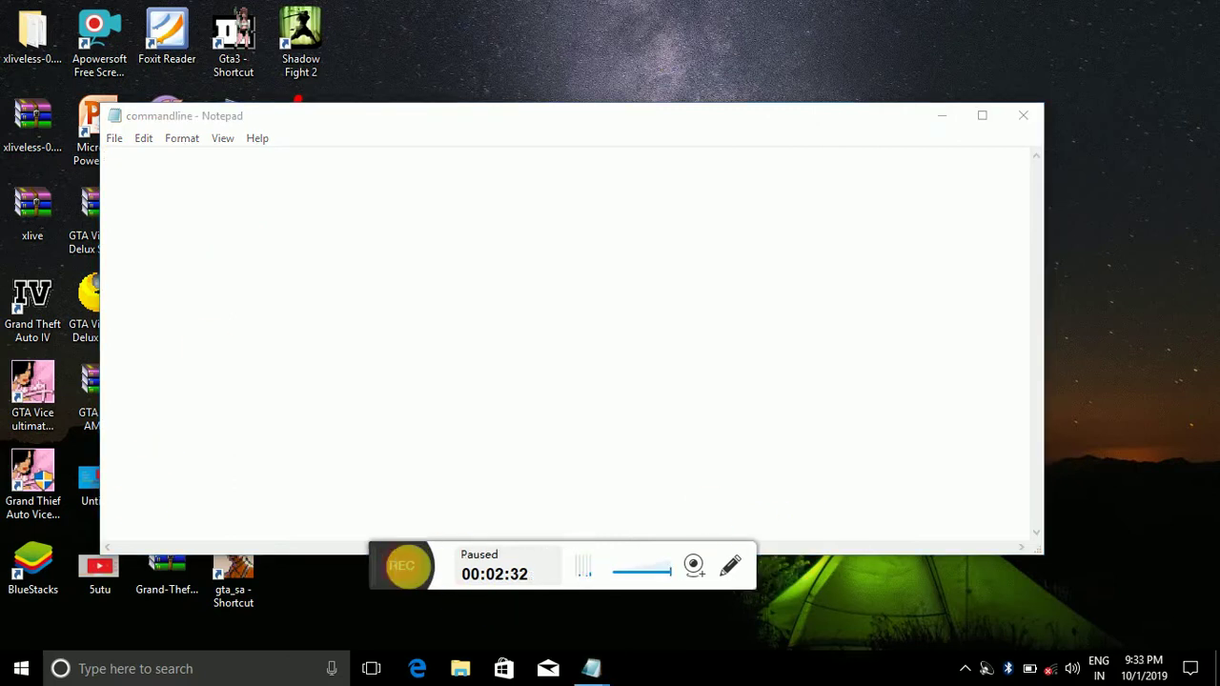
pyautogui.click(408, 563)
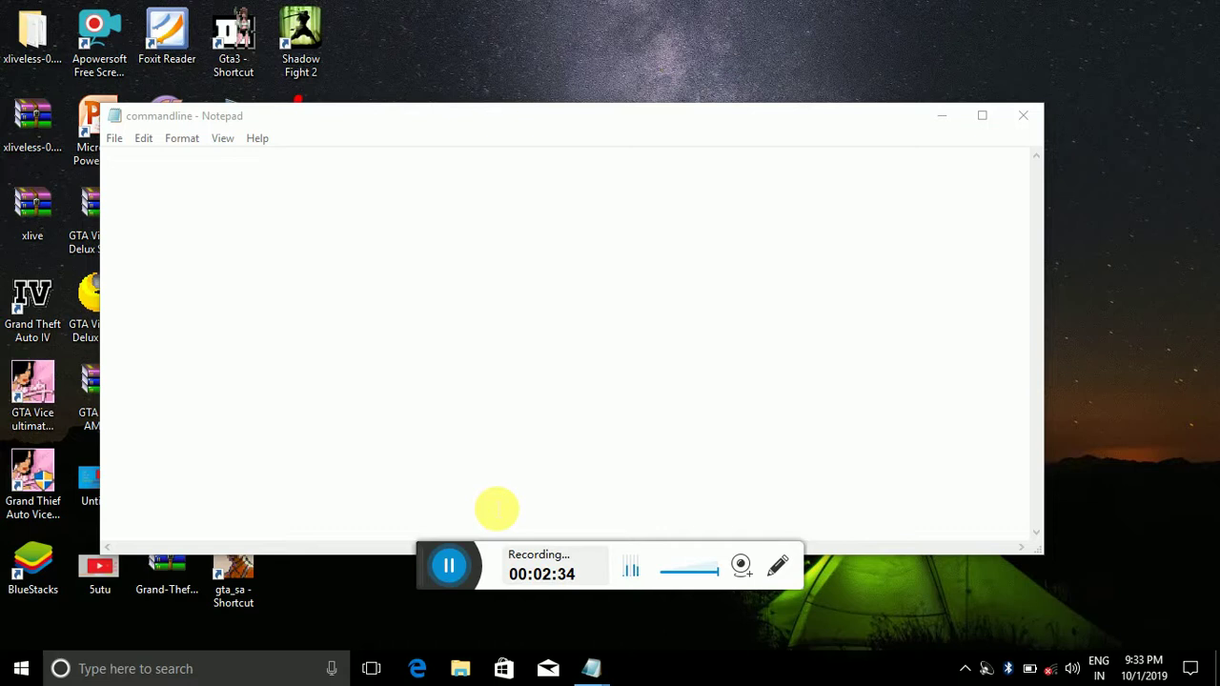
# Enter "-nomemrestrict -availablevidme 10" in the commandline file, and close it with the changes saved.
pyautogui.click(152, 168)
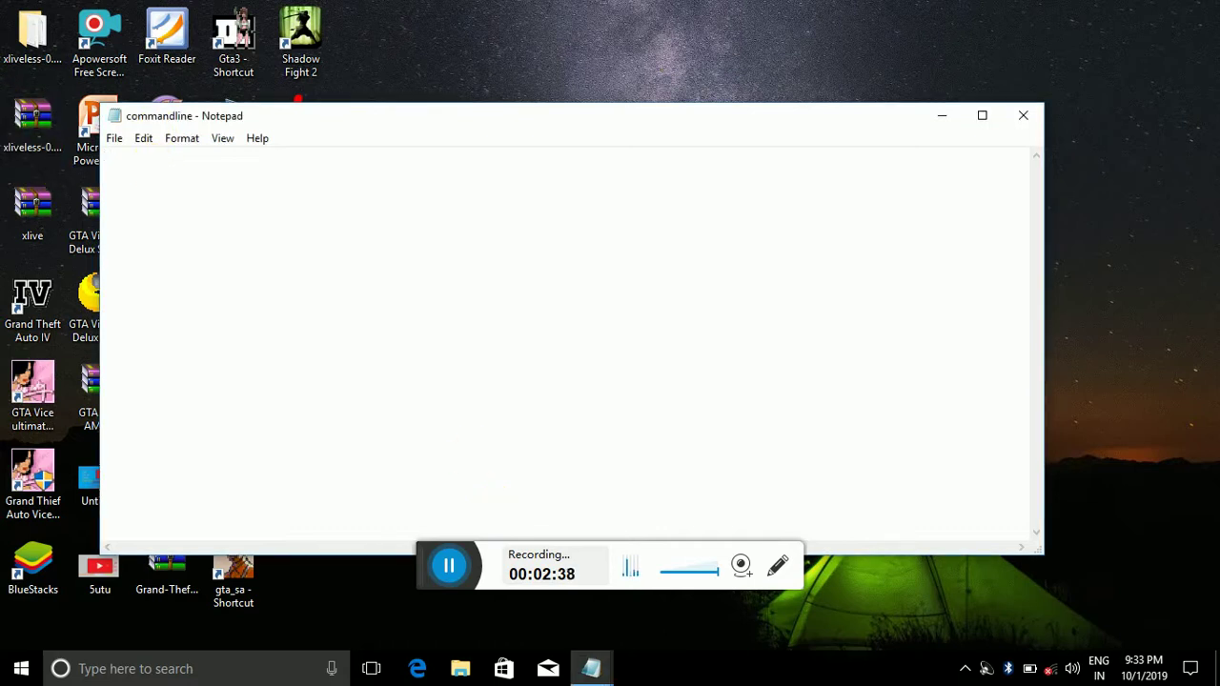
pyautogui.write('-no')
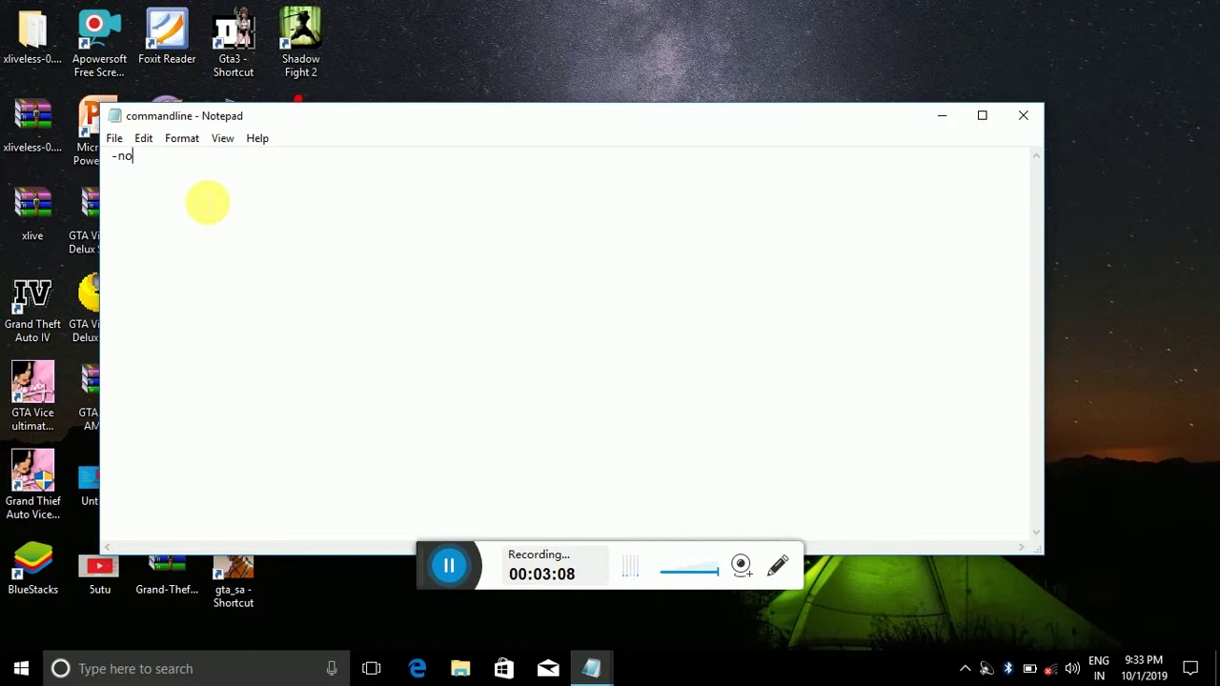
pyautogui.write('m')
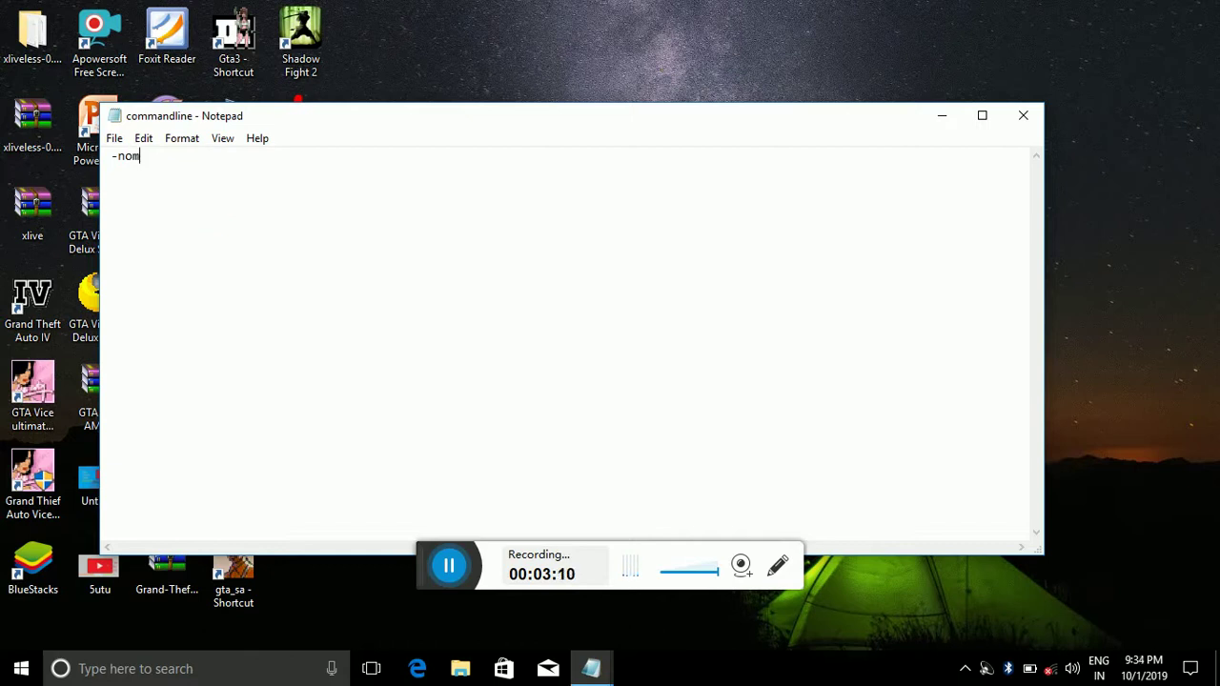
pyautogui.write('er')
pyautogui.press('BackSpace')
pyautogui.write('mrestrict ')
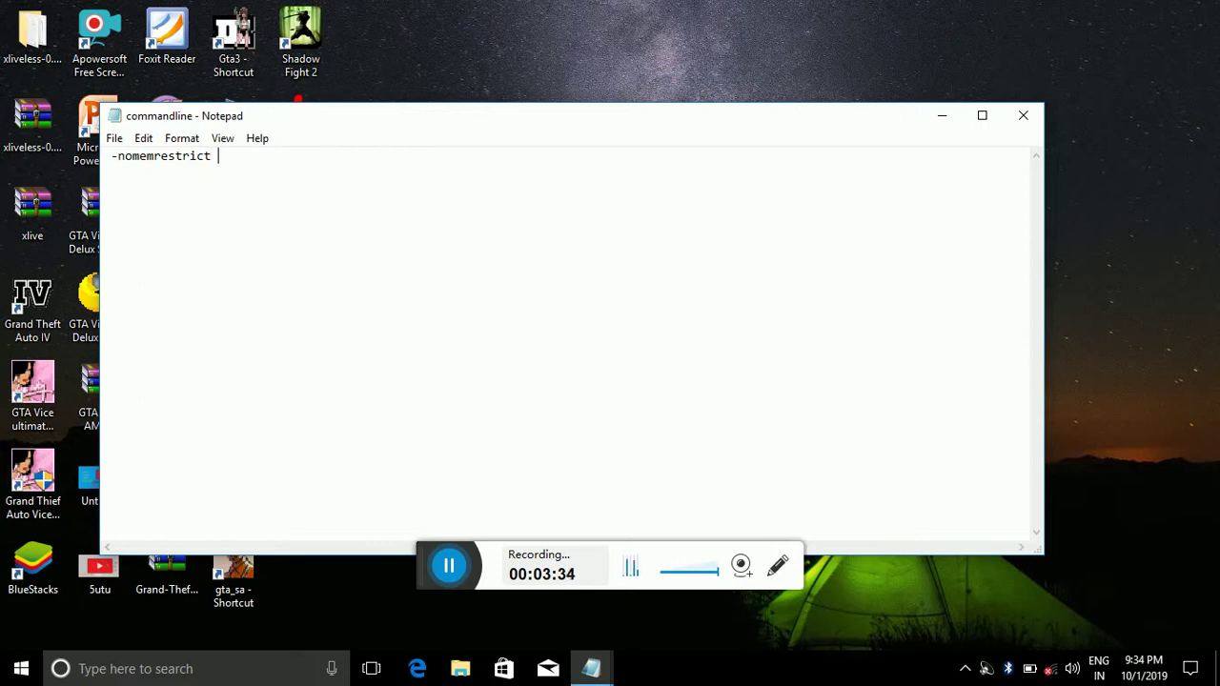
pyautogui.write('-availabl')
pyautogui.write('e')
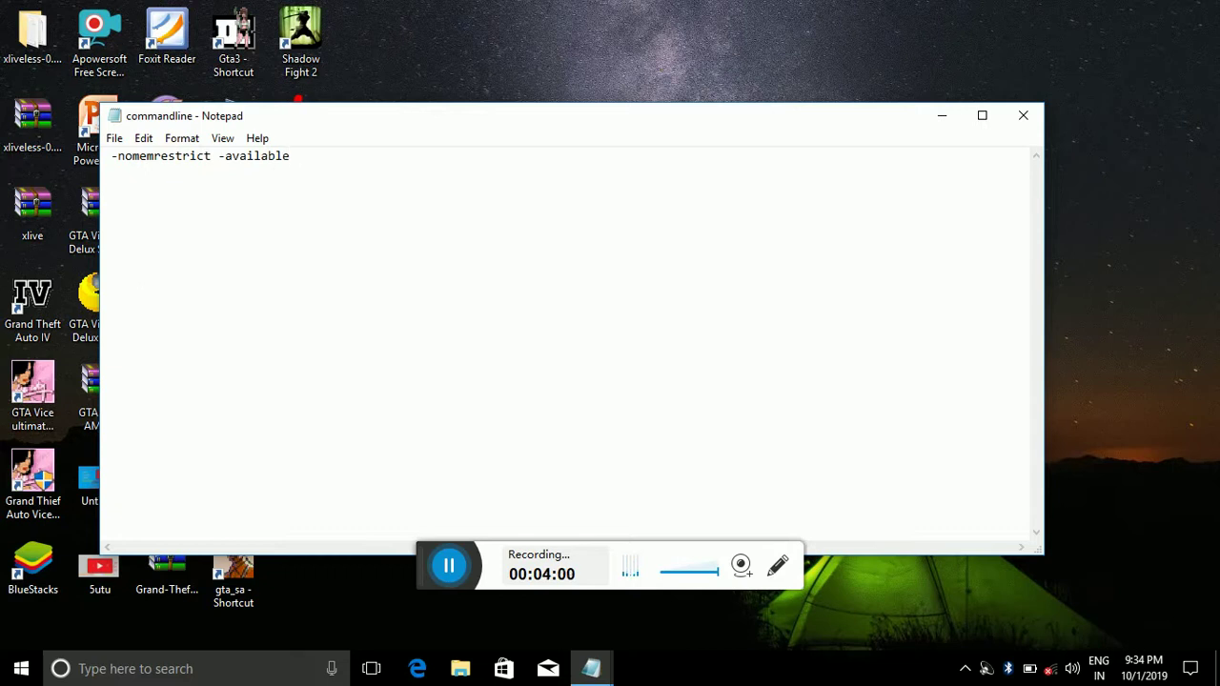
pyautogui.write('vidme 10')
pyautogui.click(1020, 118)
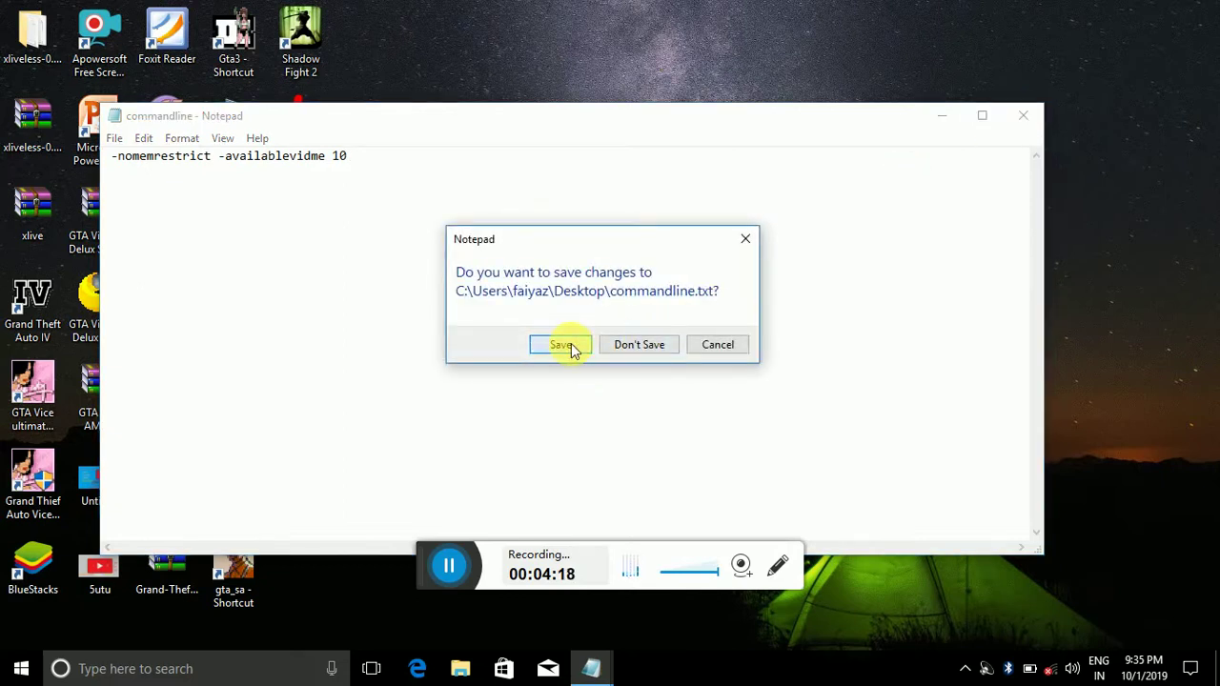
pyautogui.click(569, 345)
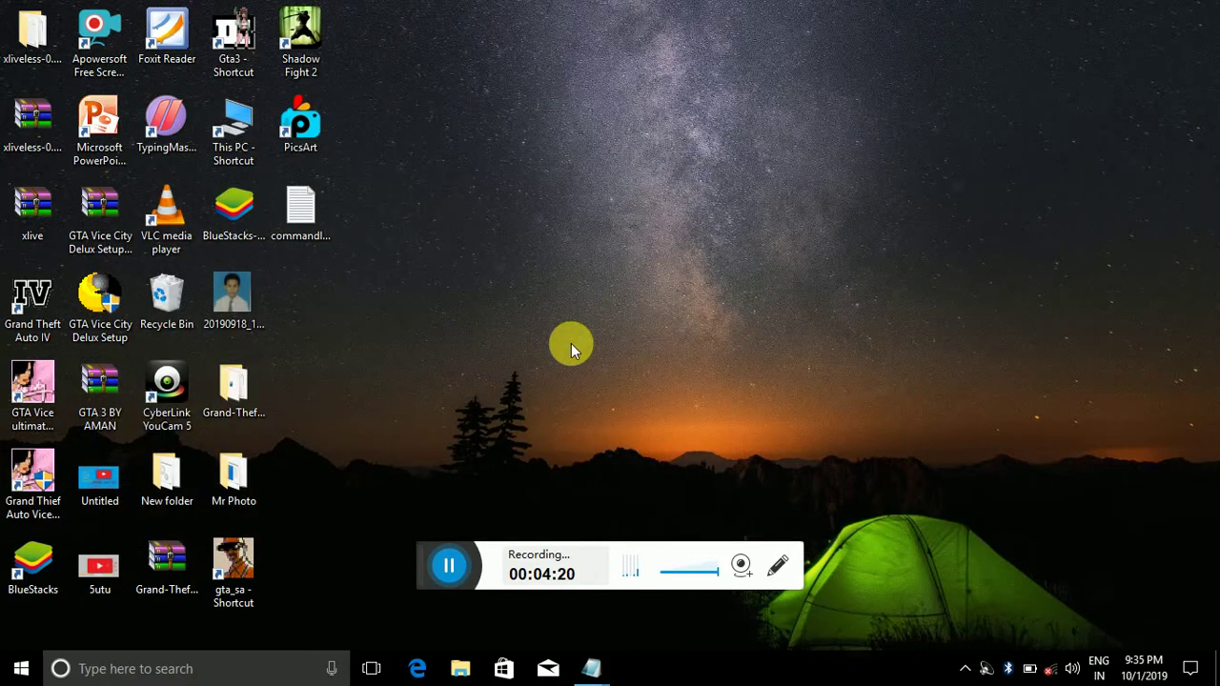
# Move the commandline file from the desktop into the RGSC folder where the Grand Theft Auto IV shortcut's target is located.
pyautogui.rightClick(296, 202)
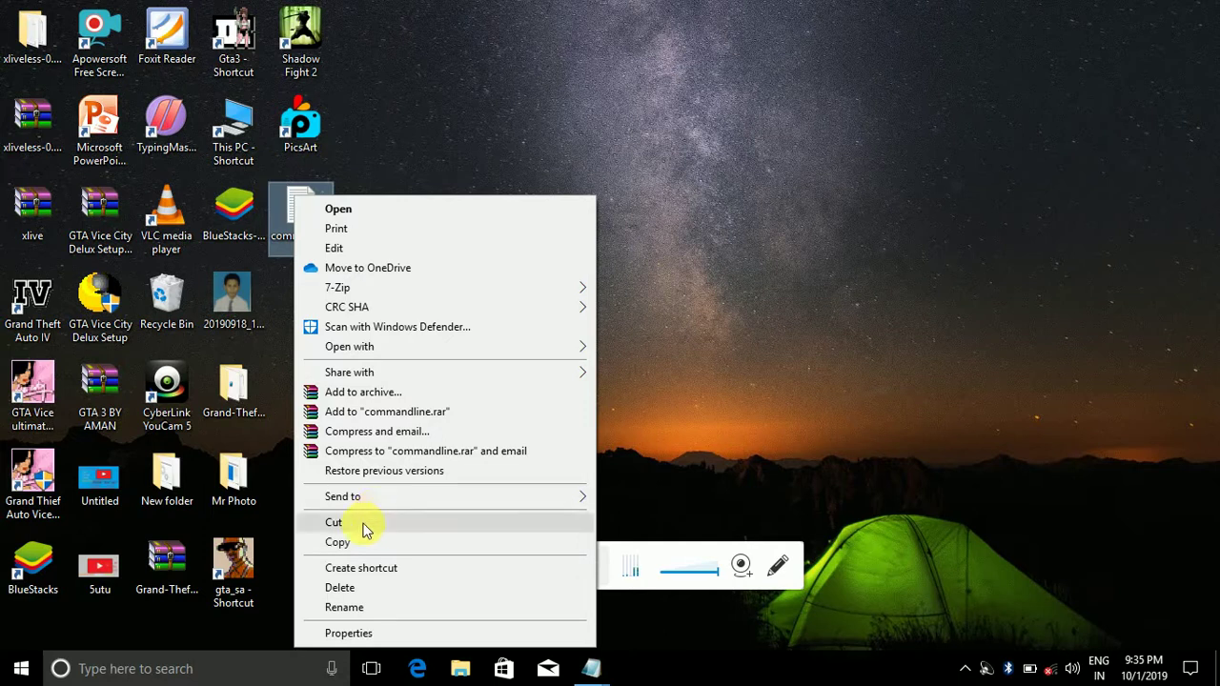
pyautogui.click(363, 523)
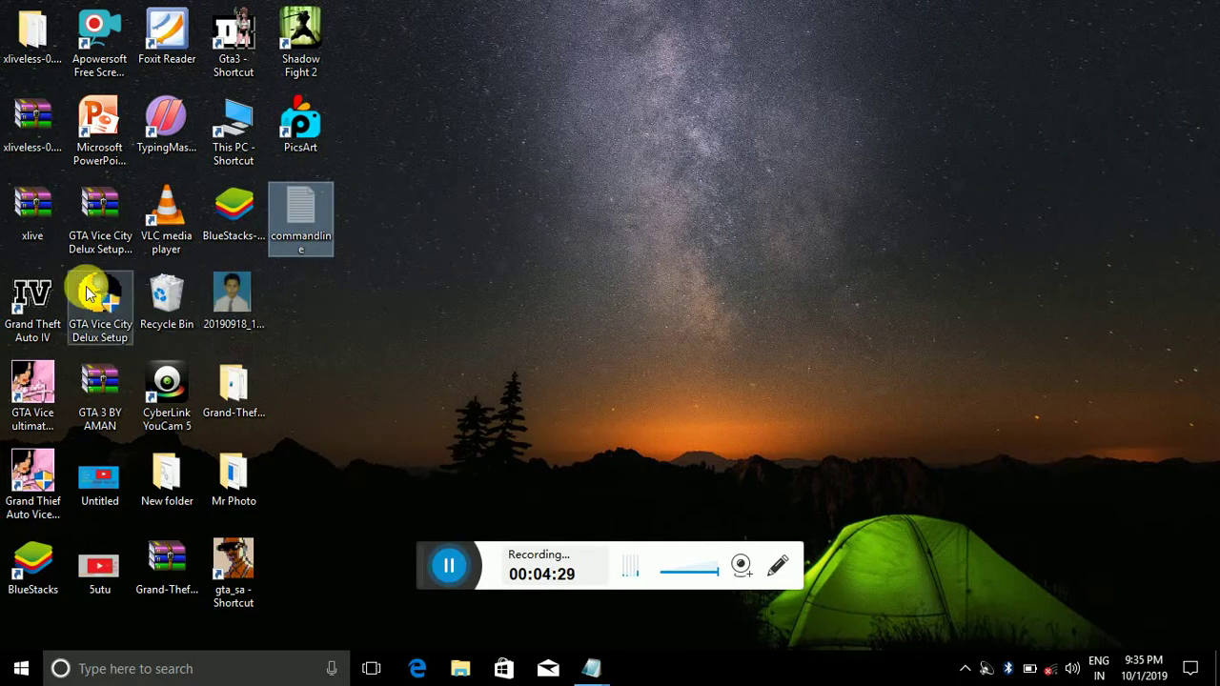
pyautogui.click(54, 284)
pyautogui.rightClick(53, 286)
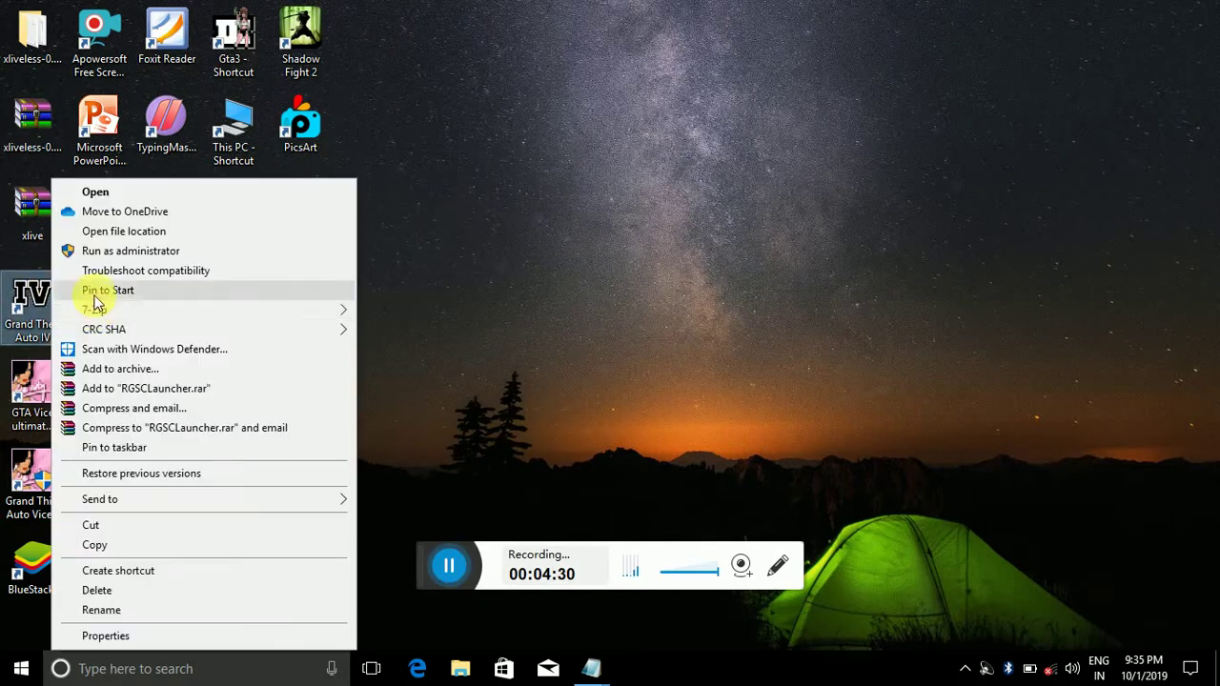
pyautogui.click(122, 231)
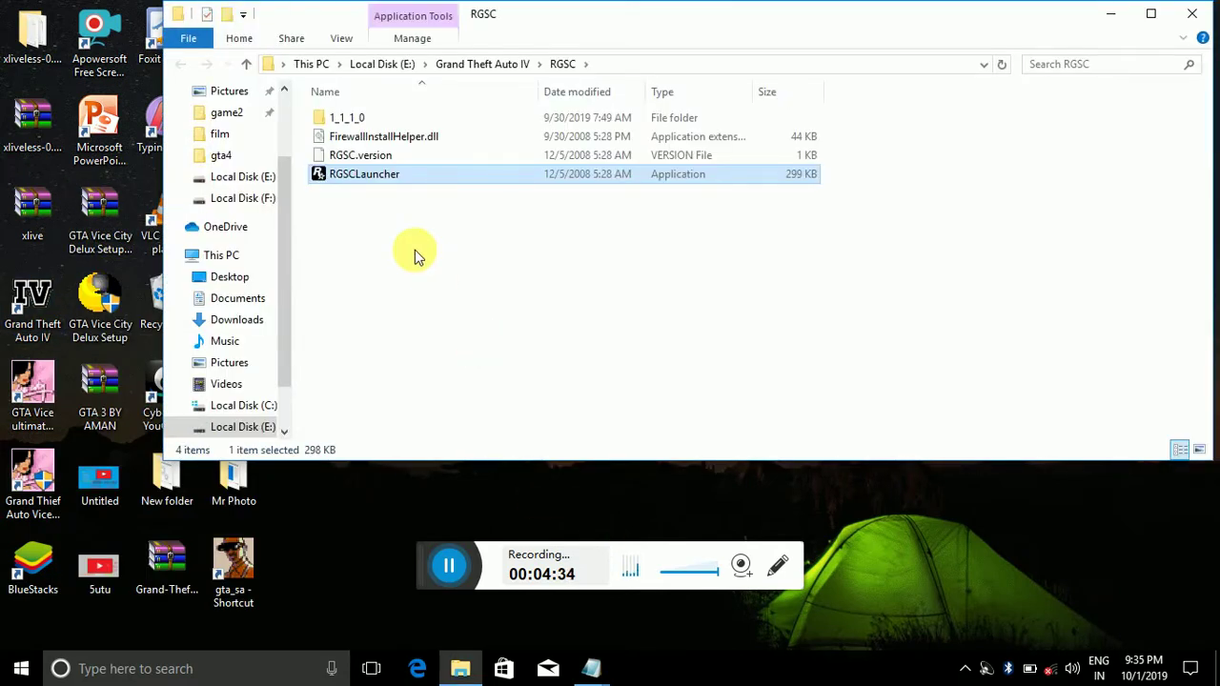
pyautogui.rightClick(415, 256)
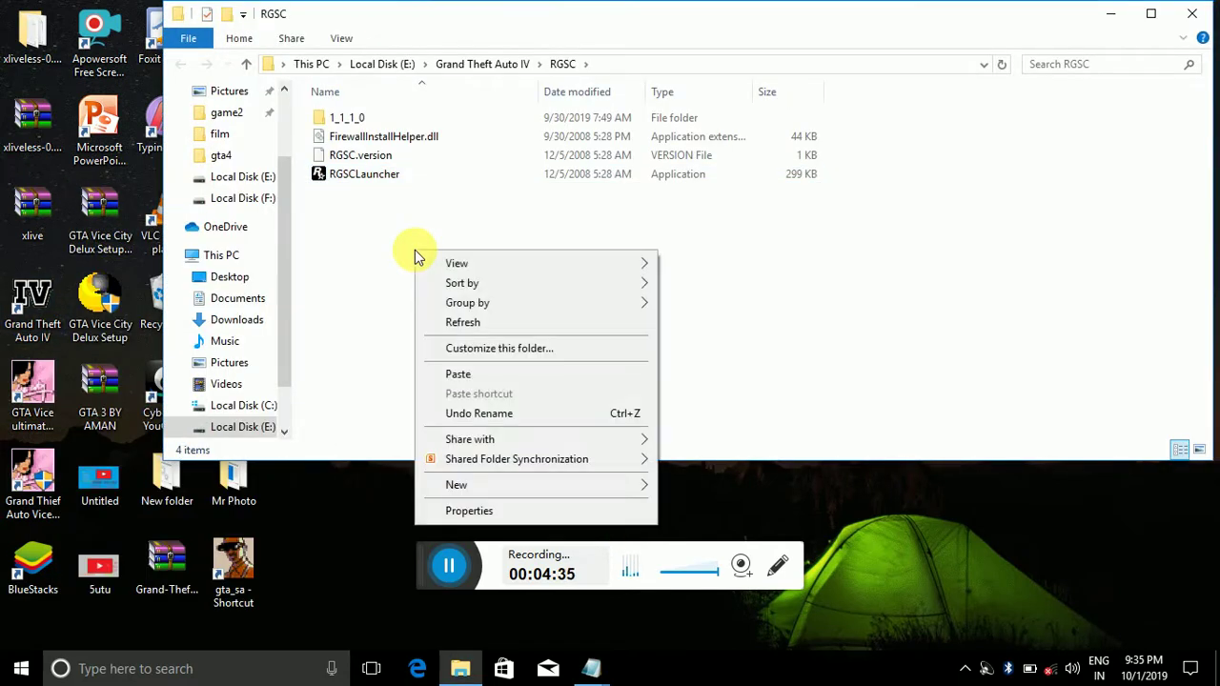
pyautogui.click(478, 378)
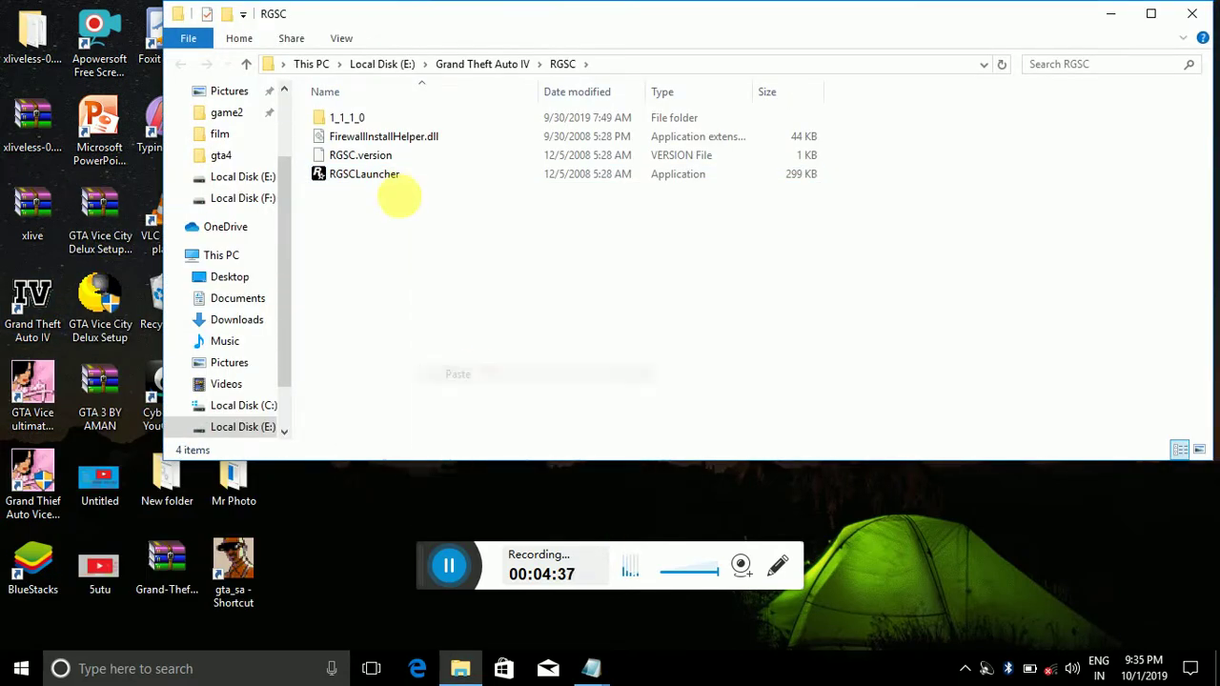
pyautogui.click(343, 119)
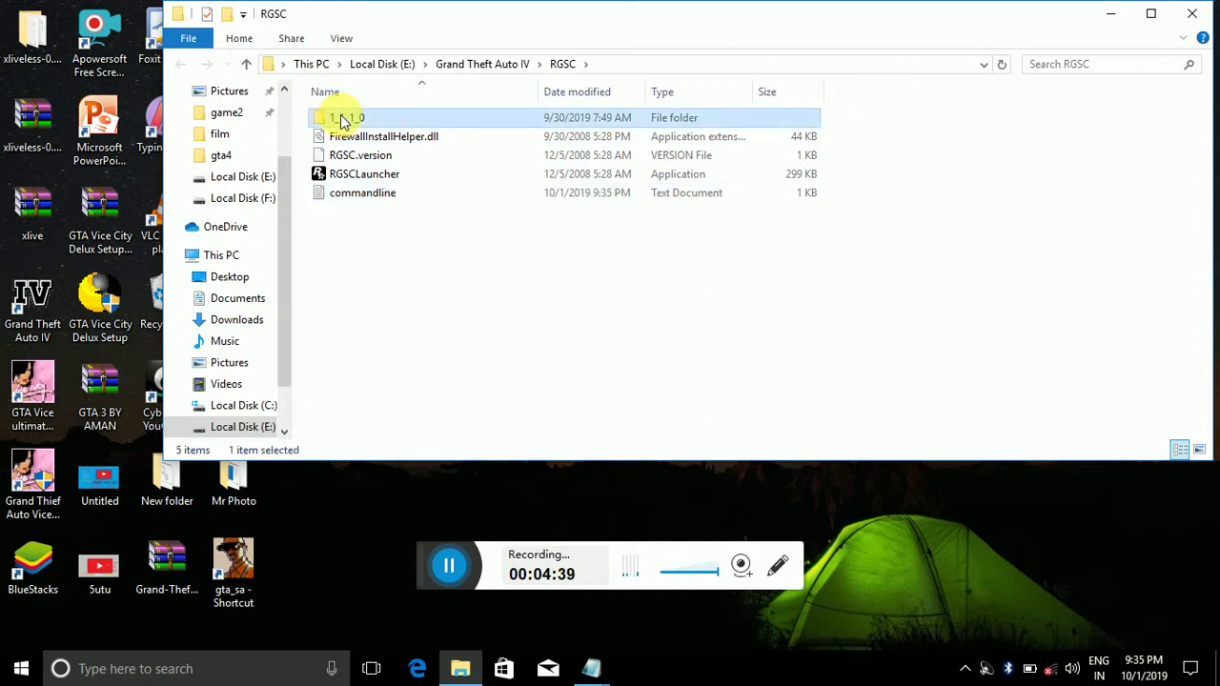
# Open the Grand Theft Auto IV shortcut's file location and copy the commandline text file from the RGSC folder.
pyautogui.doubleClick(408, 119)
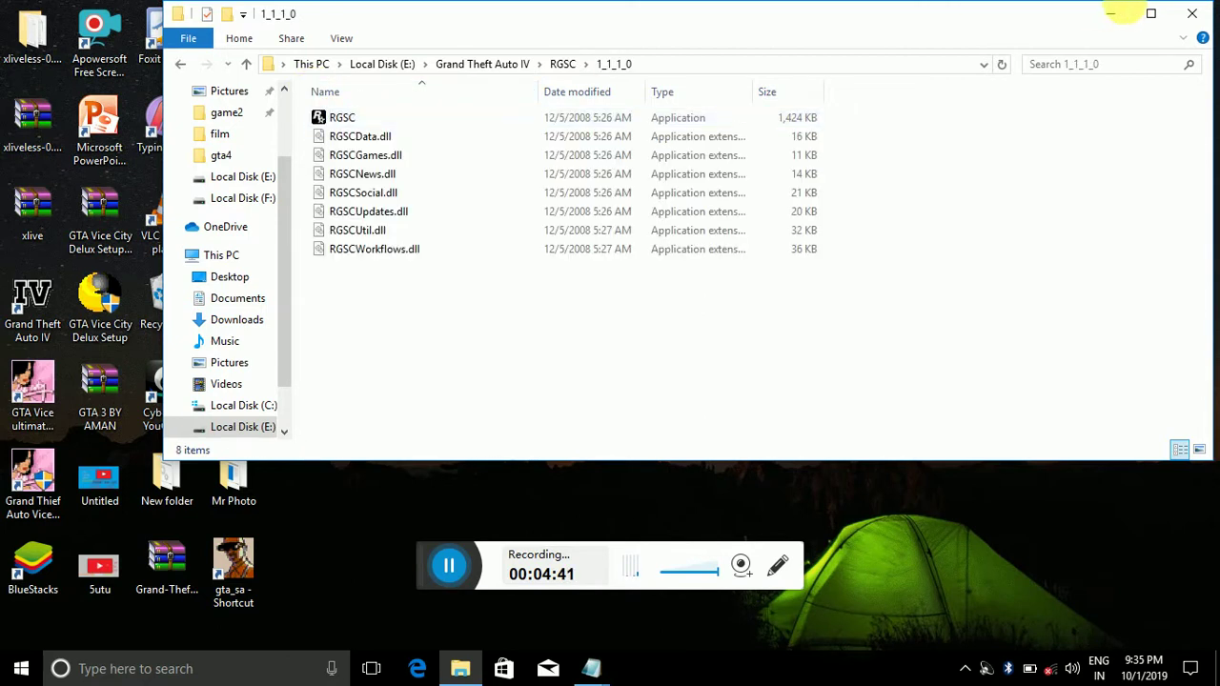
pyautogui.click(1112, 15)
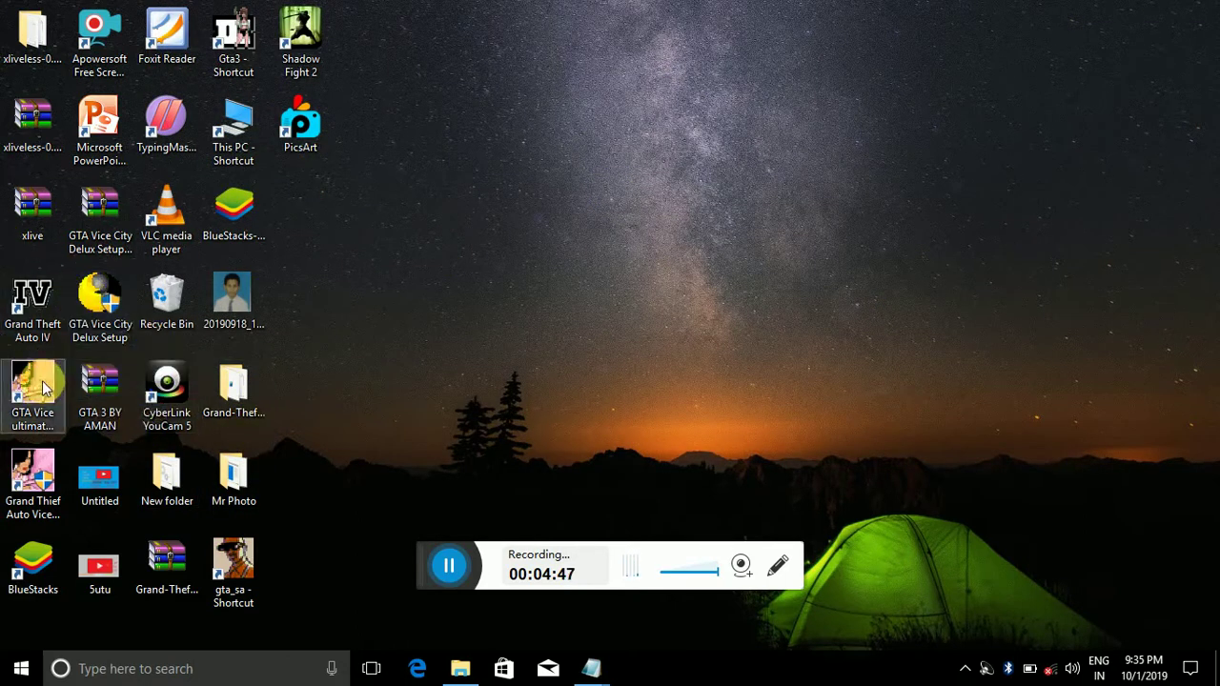
pyautogui.rightClick(23, 309)
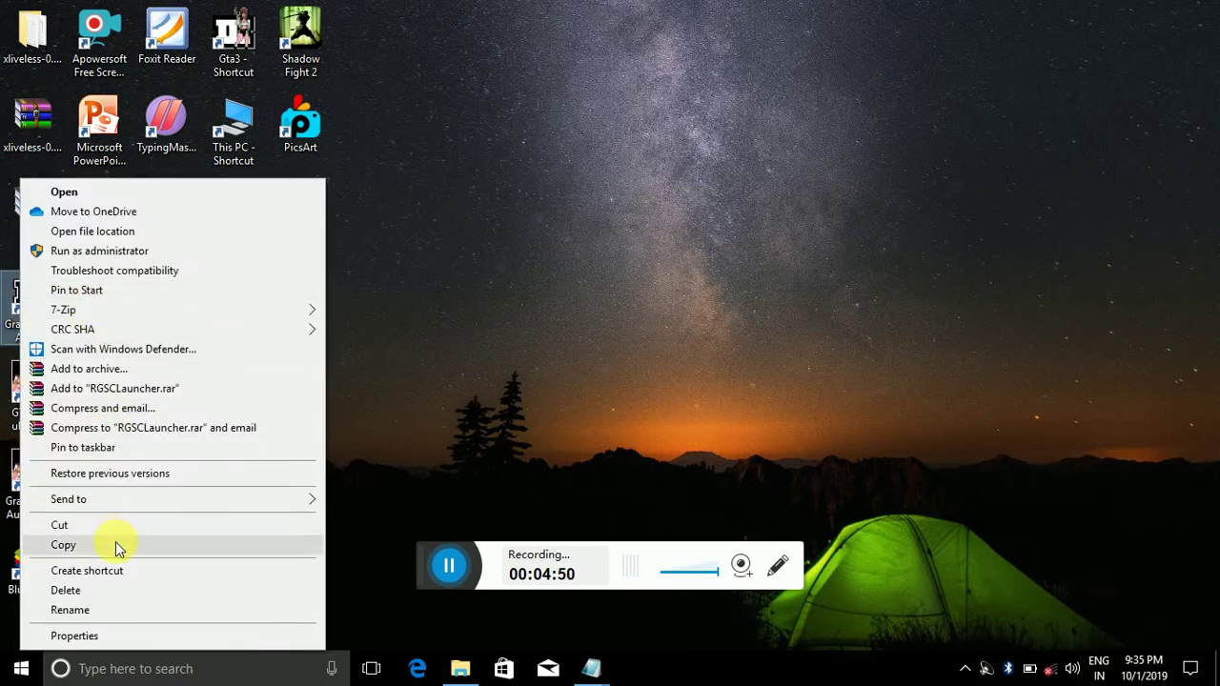
pyautogui.click(119, 232)
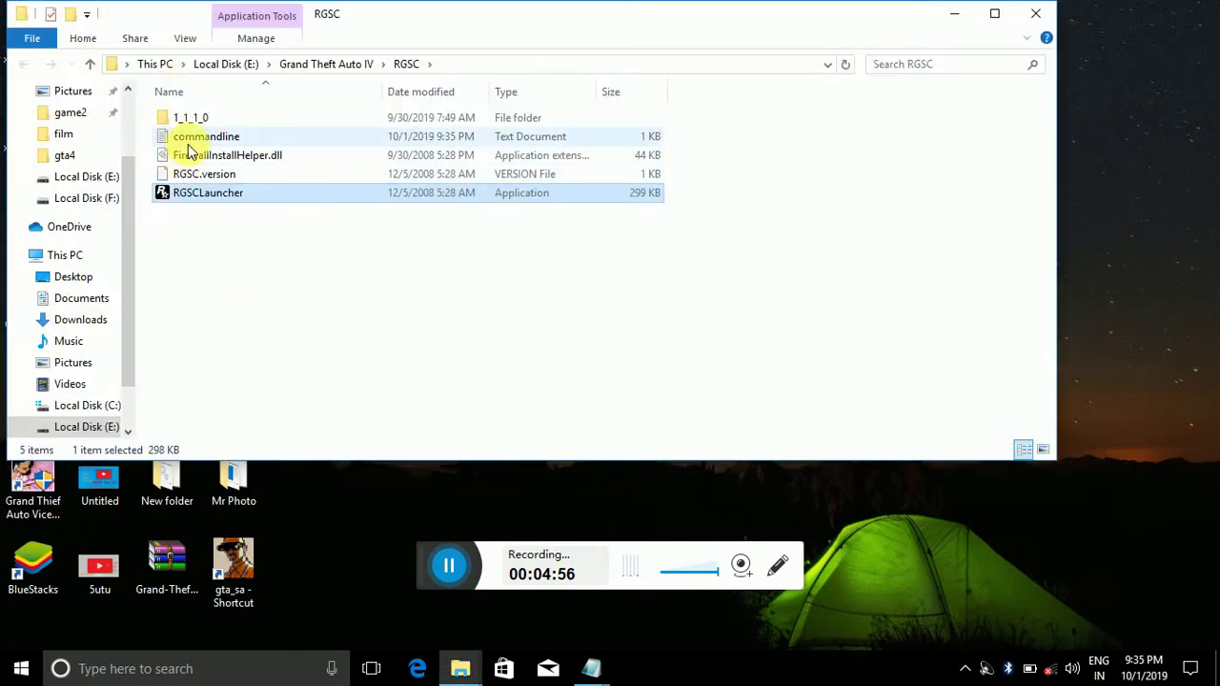
pyautogui.click(187, 139)
pyautogui.rightClick(189, 143)
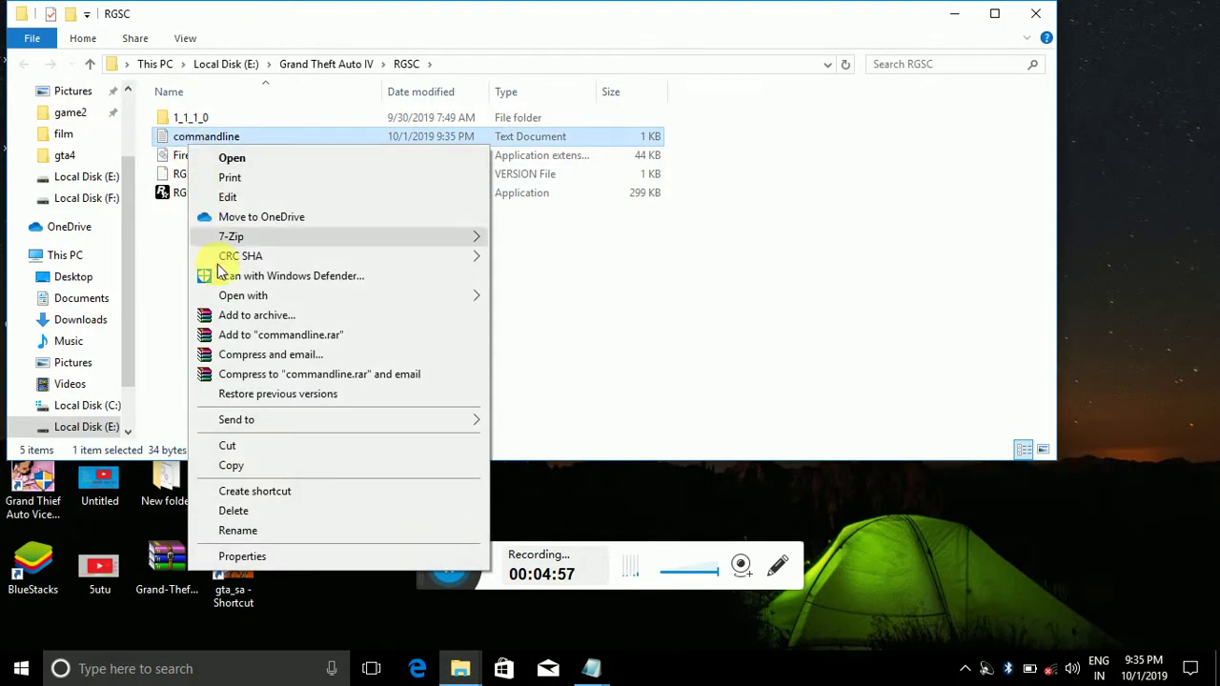
pyautogui.click(232, 473)
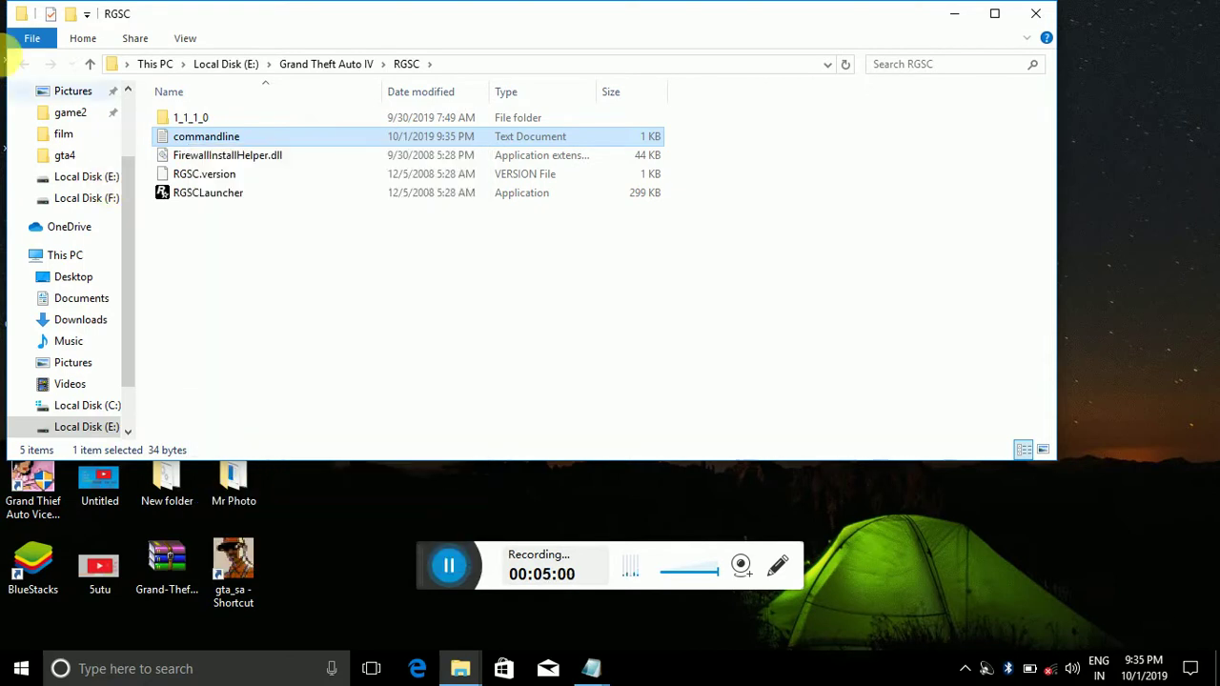
# Go to the Grand Theft Auto IV folder on Local Disk (E:) and maximize its window.
pyautogui.click(64, 158)
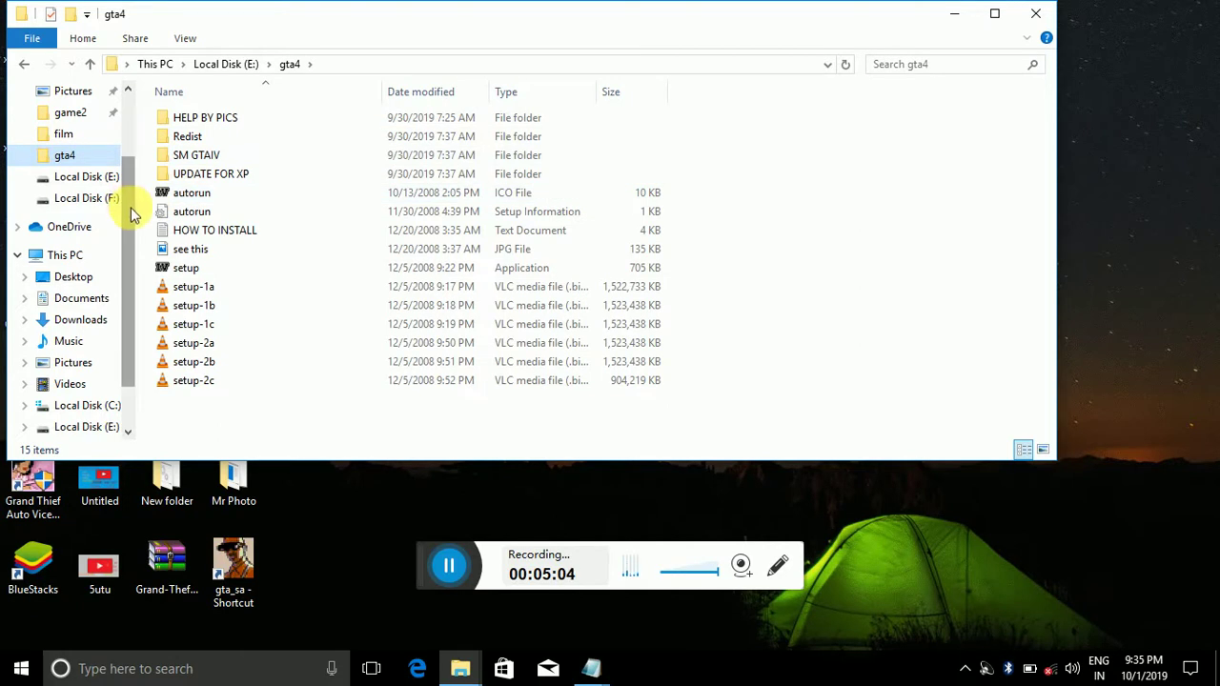
pyautogui.moveTo(130, 207); pyautogui.dragTo(123, 422)
pyautogui.click(52, 345)
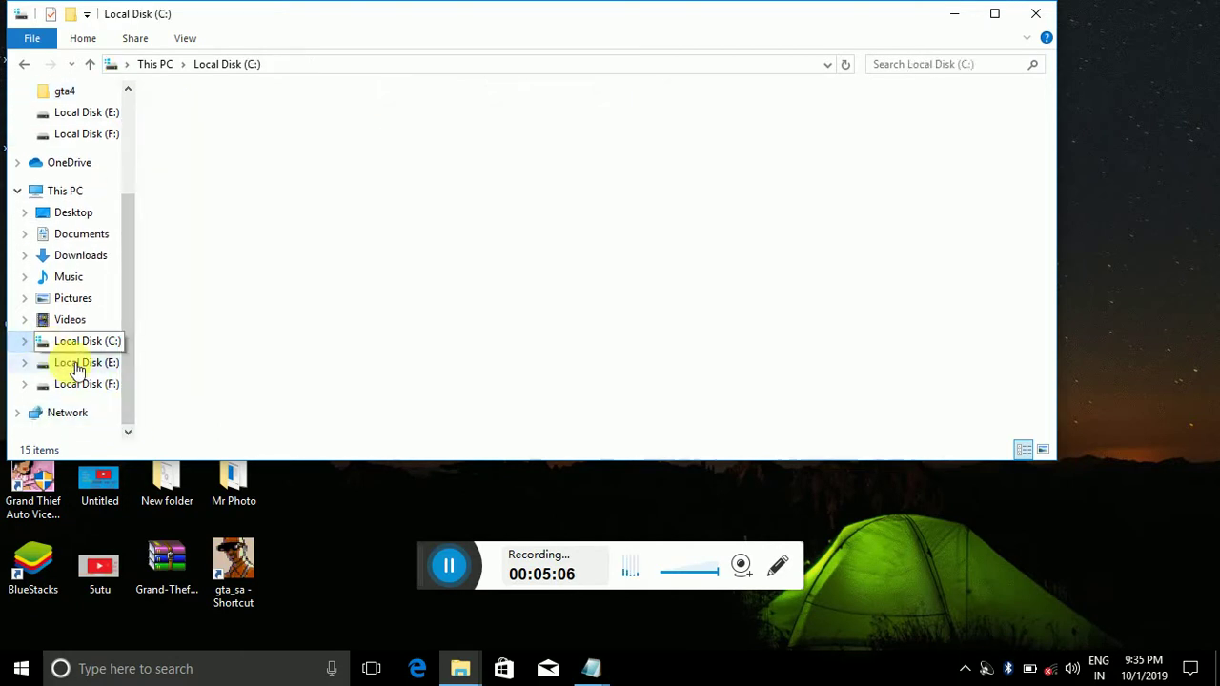
pyautogui.click(79, 365)
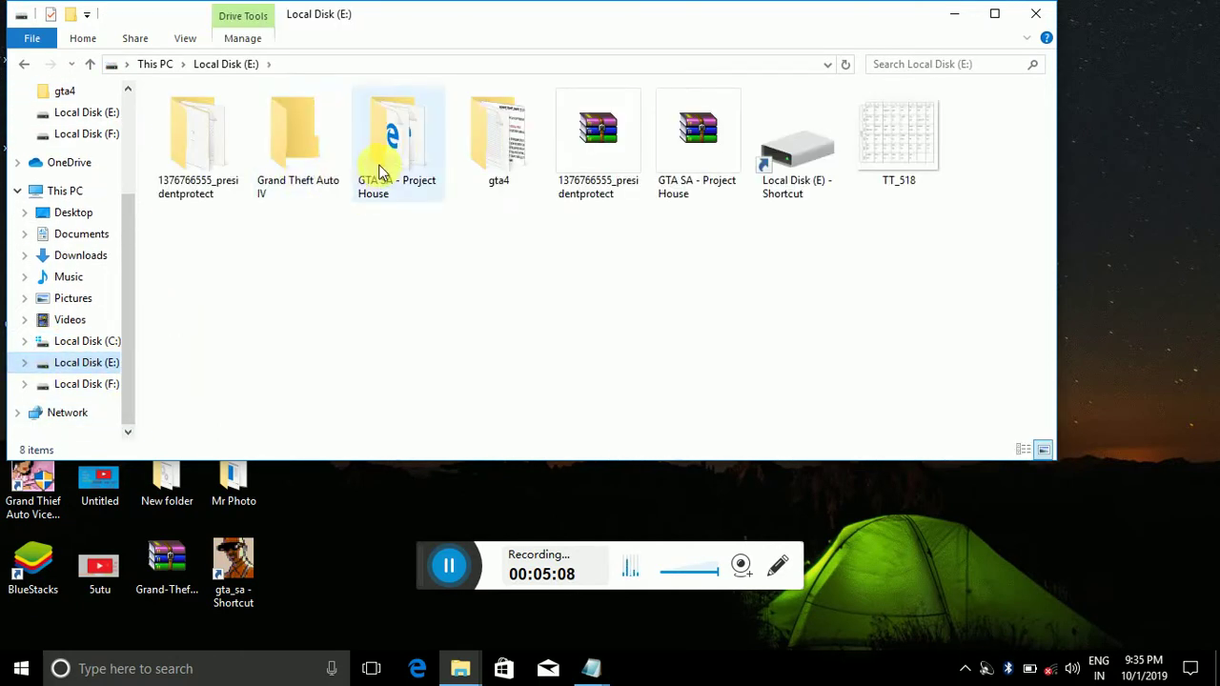
pyautogui.doubleClick(294, 169)
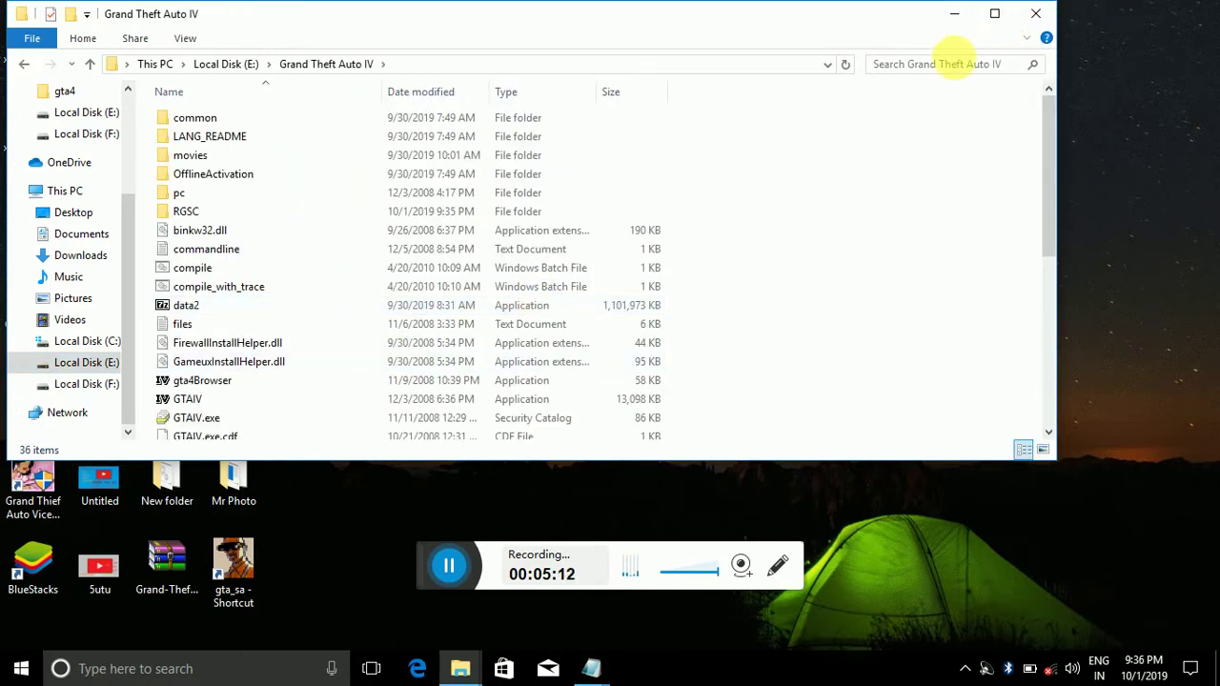
pyautogui.click(993, 15)
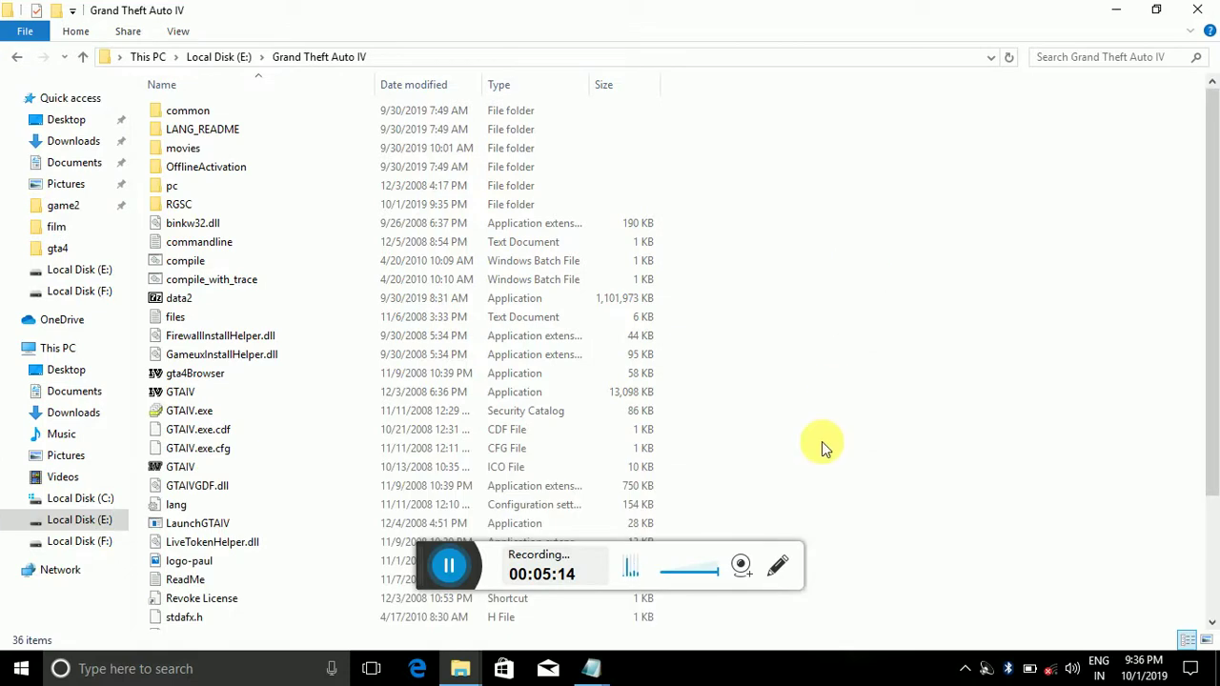
# Paste the copied commandline file into the Grand Theft Auto IV folder, replacing the existing file, and close the folder window.
pyautogui.rightClick(823, 443)
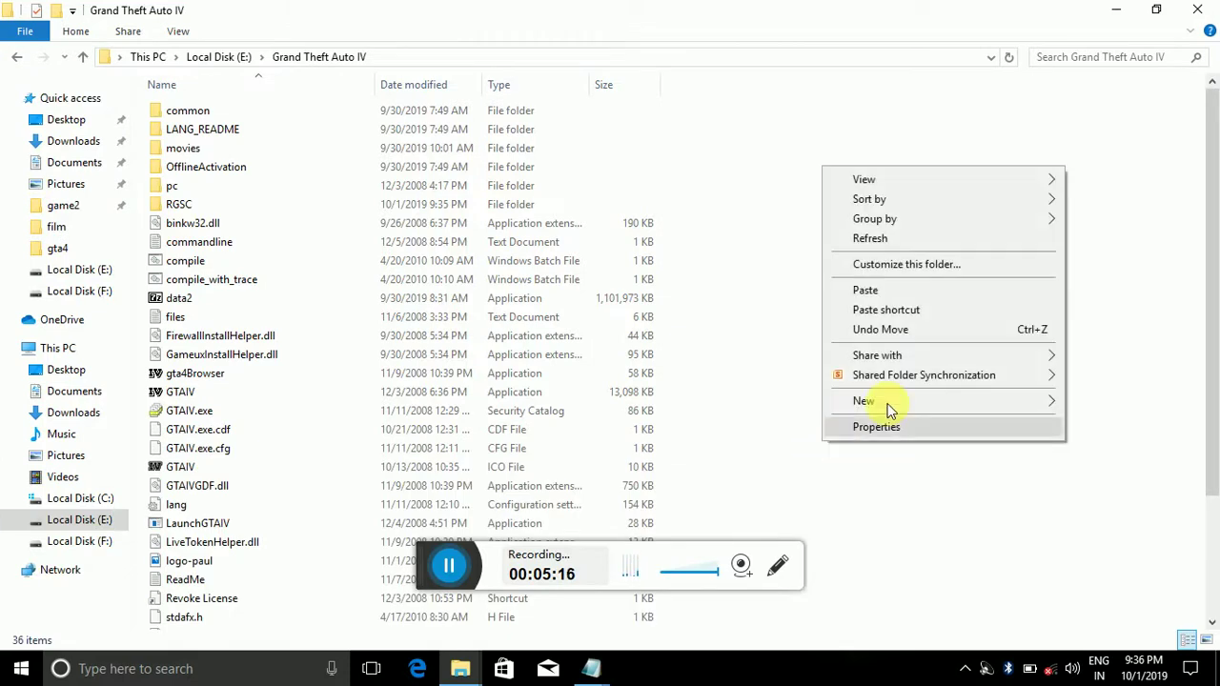
pyautogui.click(865, 291)
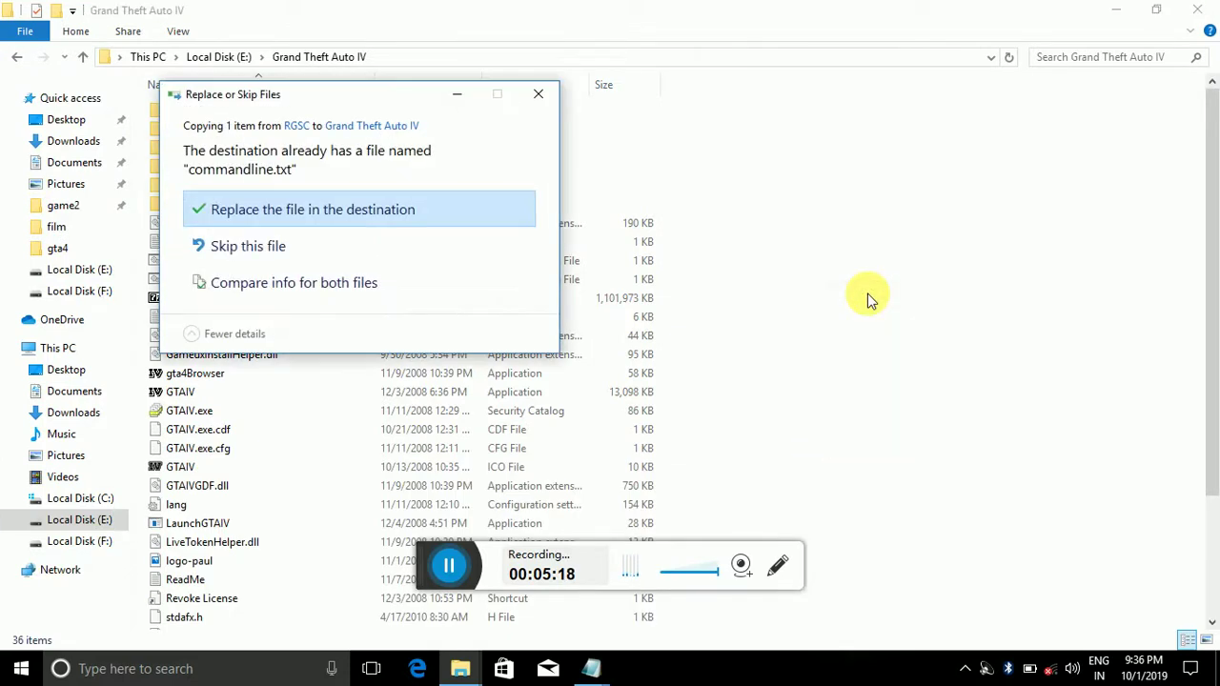
pyautogui.click(244, 213)
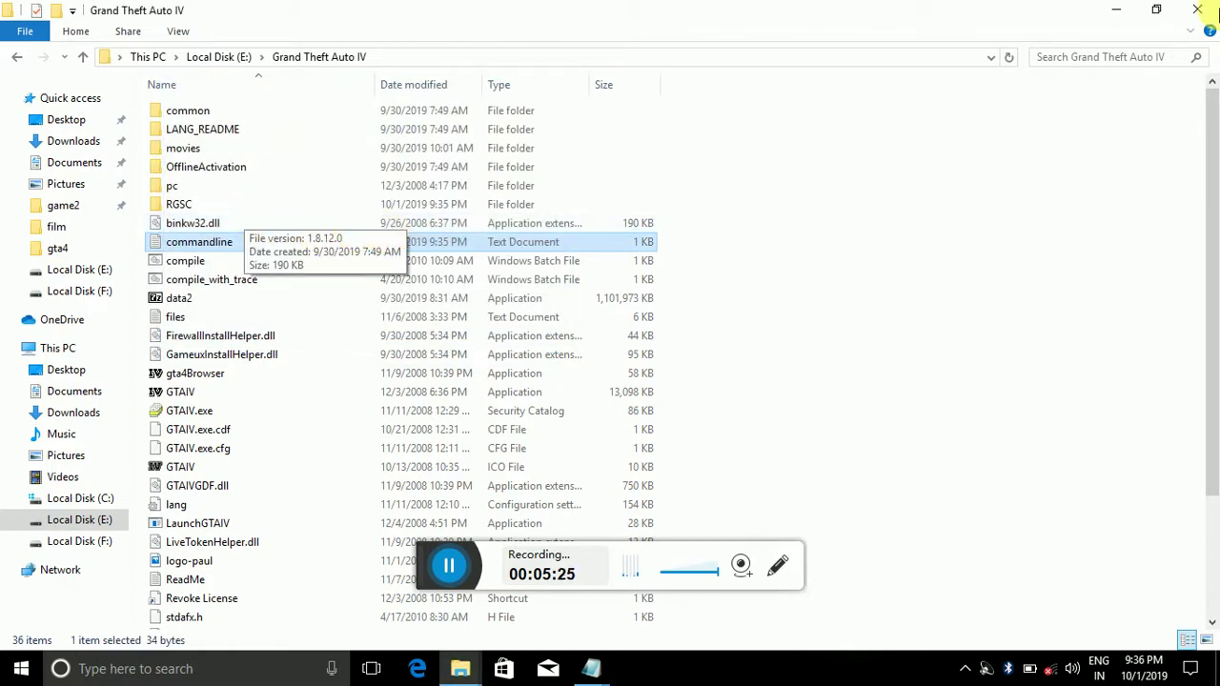
pyautogui.click(1197, 10)
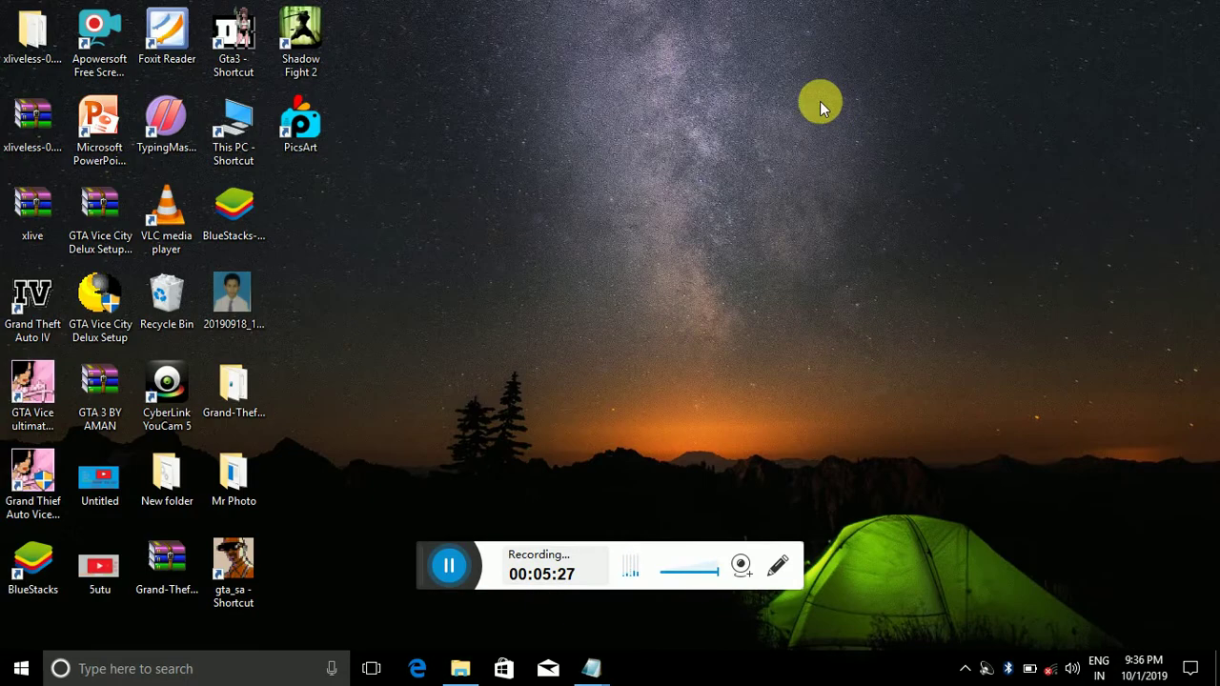
# Launch Grand Theft Auto IV from its desktop shortcut and start playing without logging into Social Club.
pyautogui.doubleClick(19, 322)
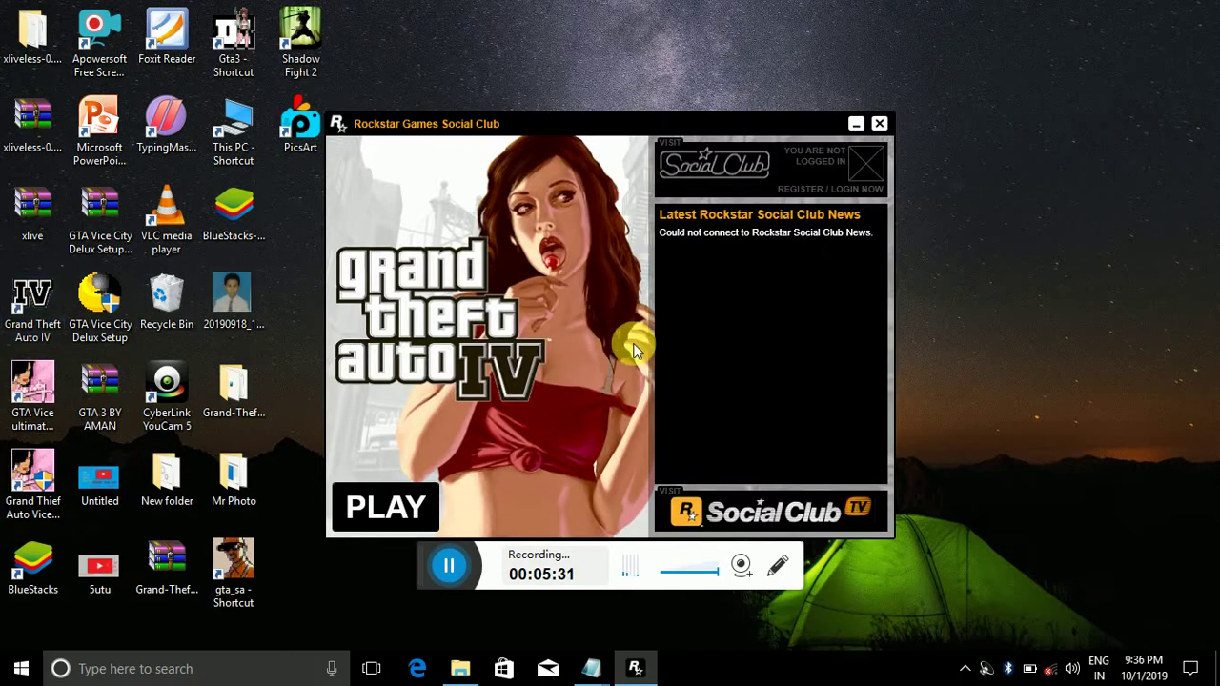
pyautogui.click(407, 501)
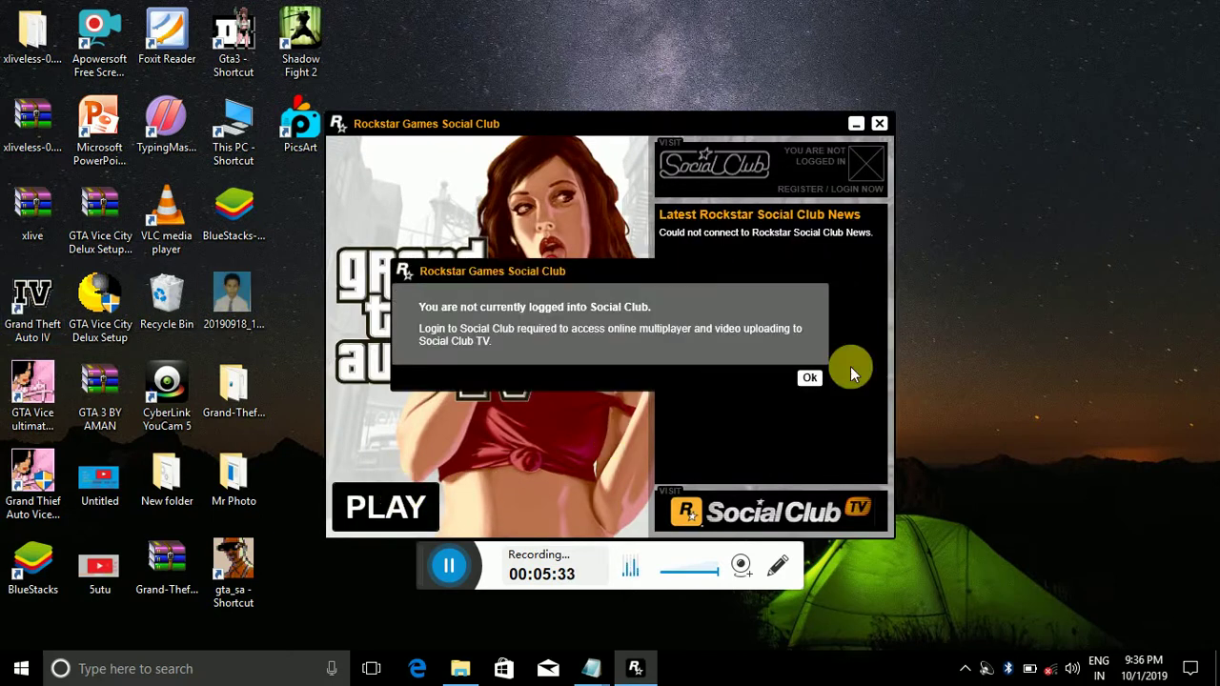
pyautogui.click(811, 379)
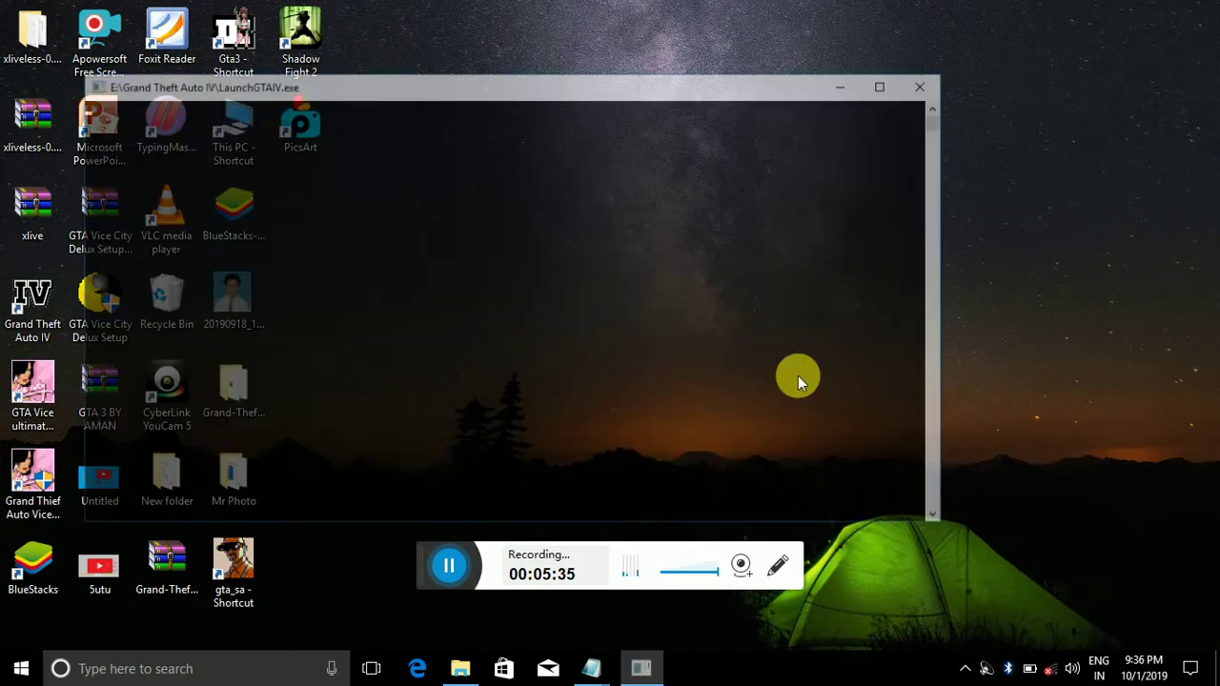